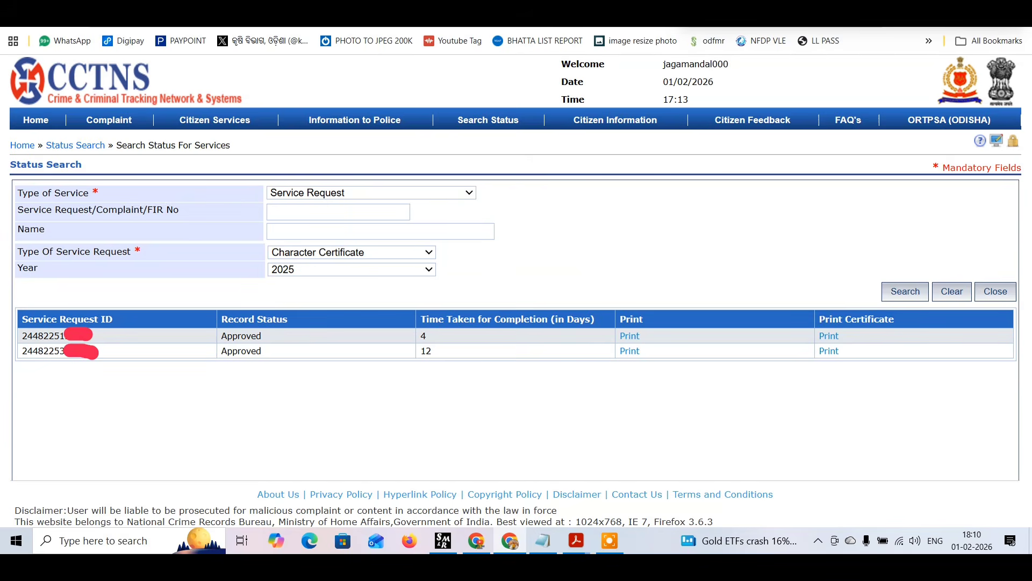
# Examine the issued character certificate from its heading down to the remarks.
pyautogui.click(457, 3)
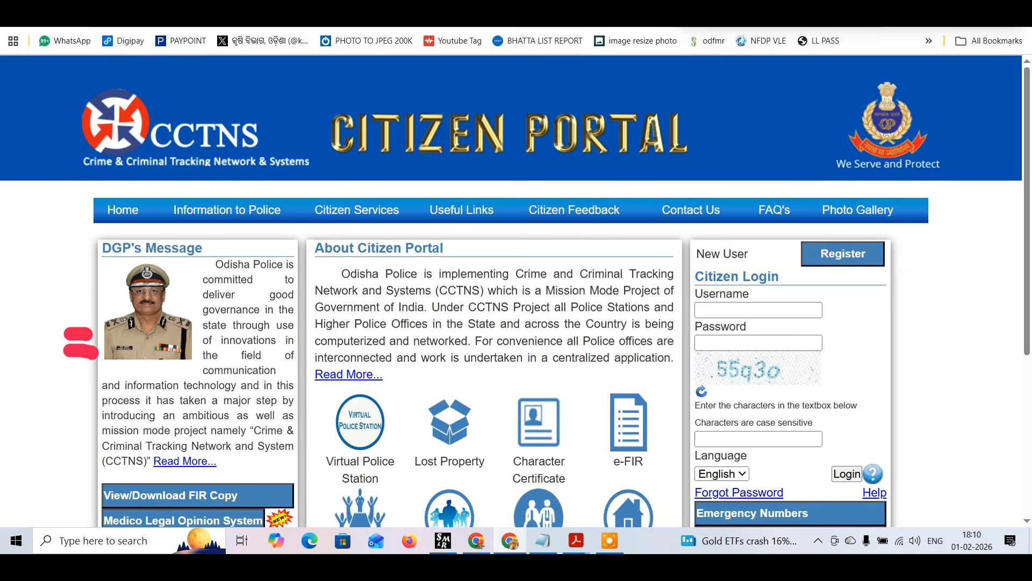
pyautogui.click(543, 3)
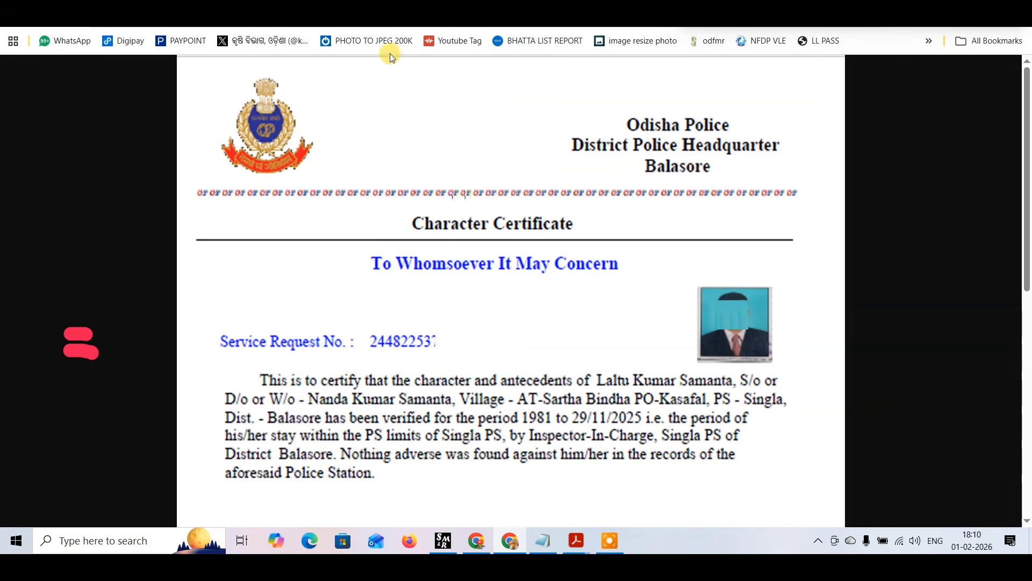
pyautogui.click(366, 7)
pyautogui.moveTo(440, 217)
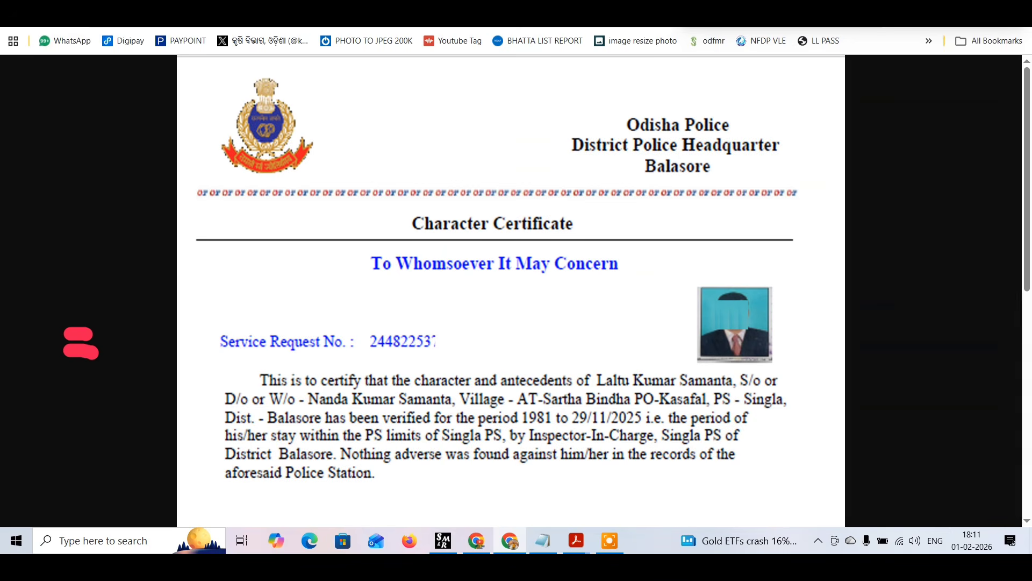
pyautogui.scroll(-3, 493, 142)
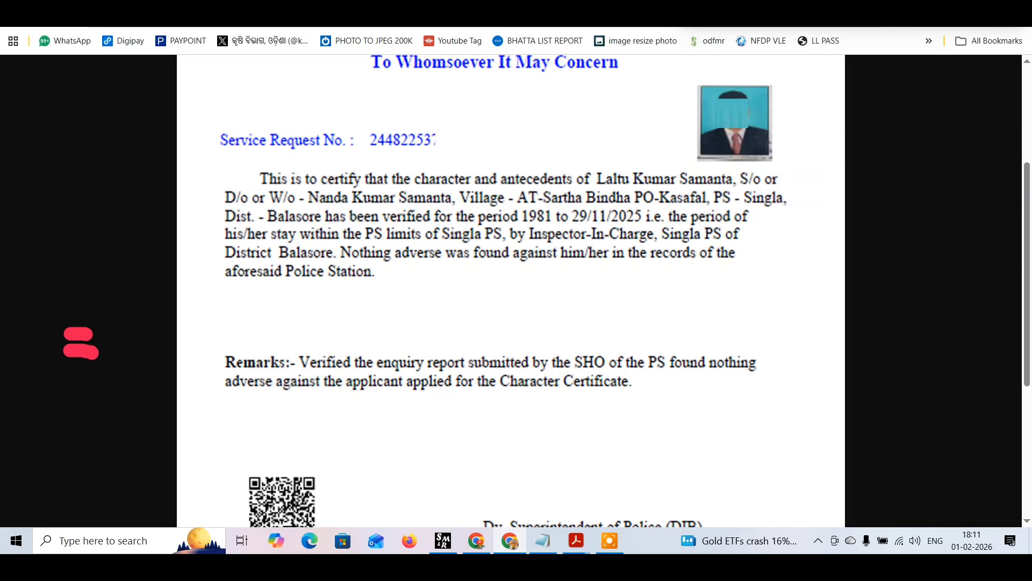
pyautogui.hotkey('ctrl', 'Tab')
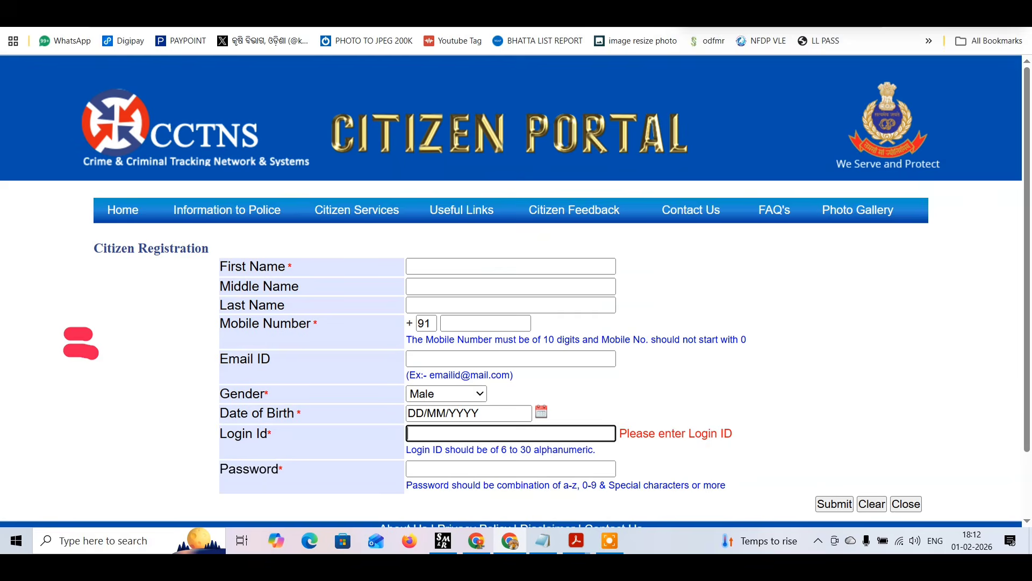
# Search the web for "Citizen portal odisha" in a new tab.
pyautogui.hotkey('ctrl', 't')
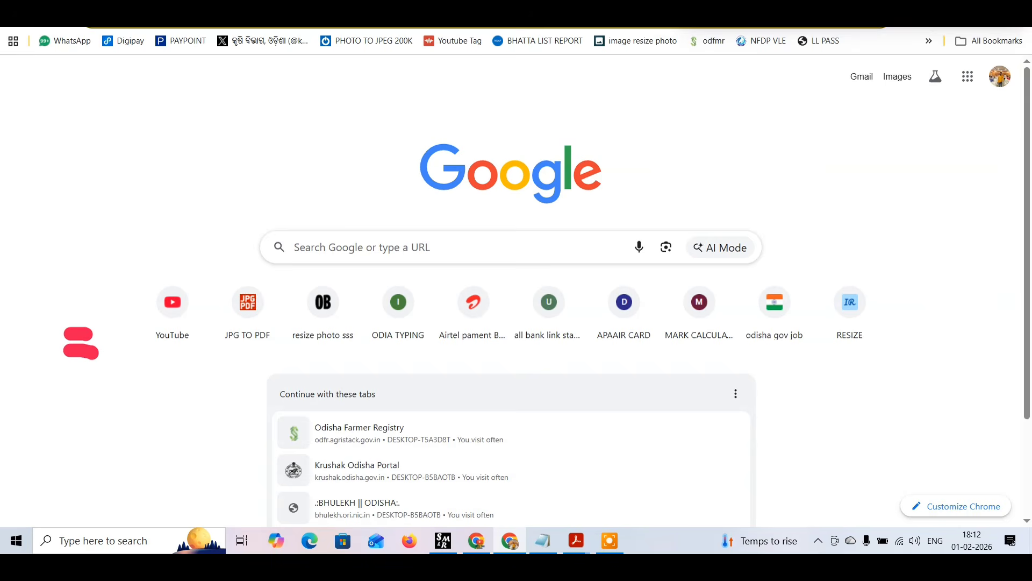
pyautogui.click(305, 241)
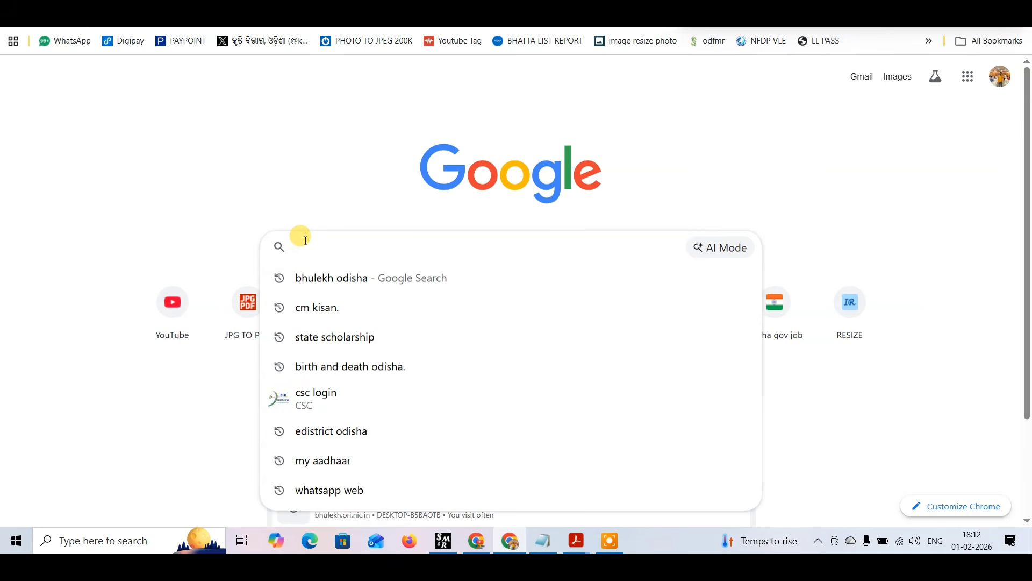
pyautogui.write('Citizen portal.')
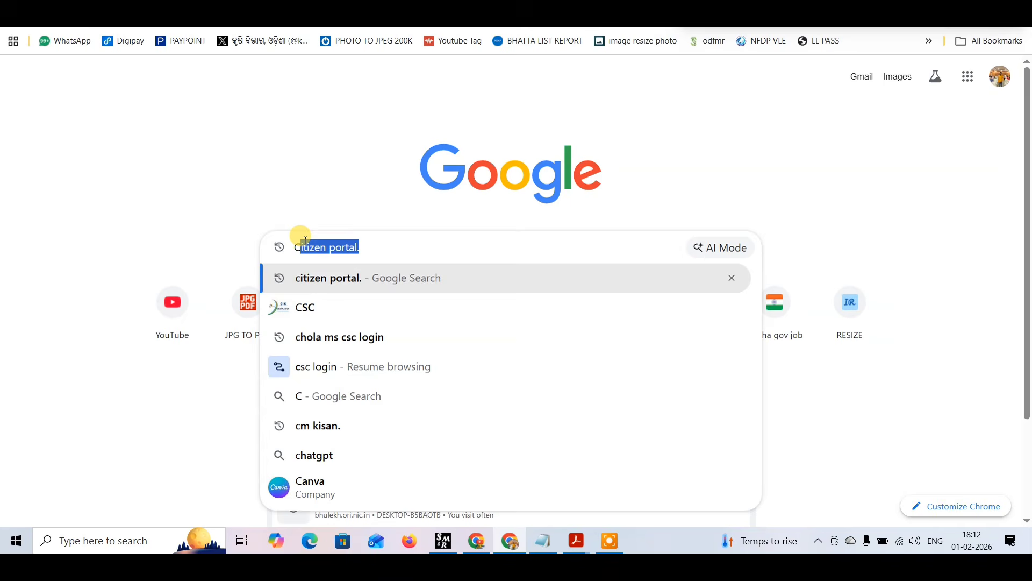
pyautogui.press('Right')
pyautogui.press('BackSpace')
pyautogui.press('Return')
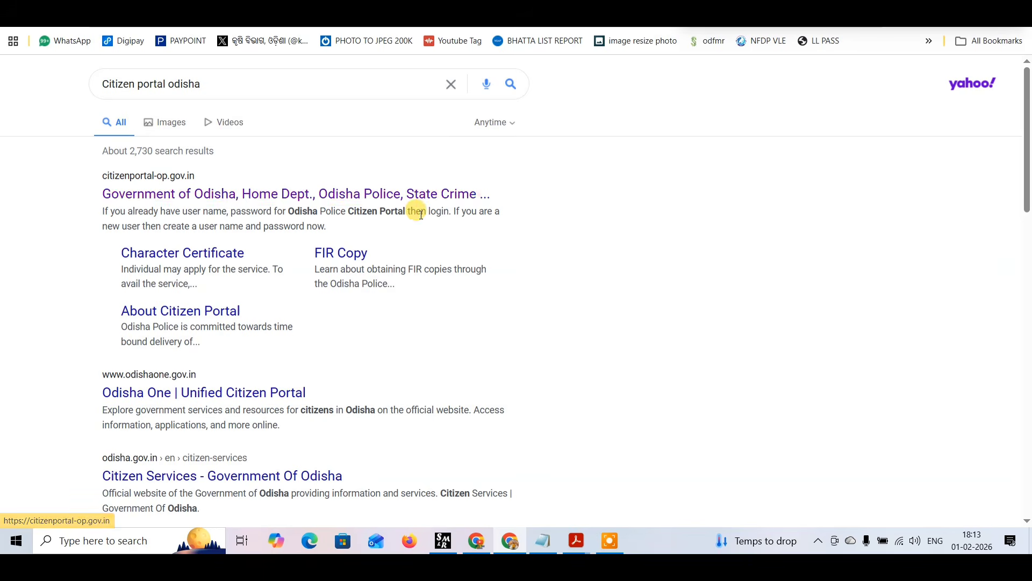
# Open the Odisha Police citizen portal from the search results and bring up its new-user registration form.
pyautogui.click(398, 202)
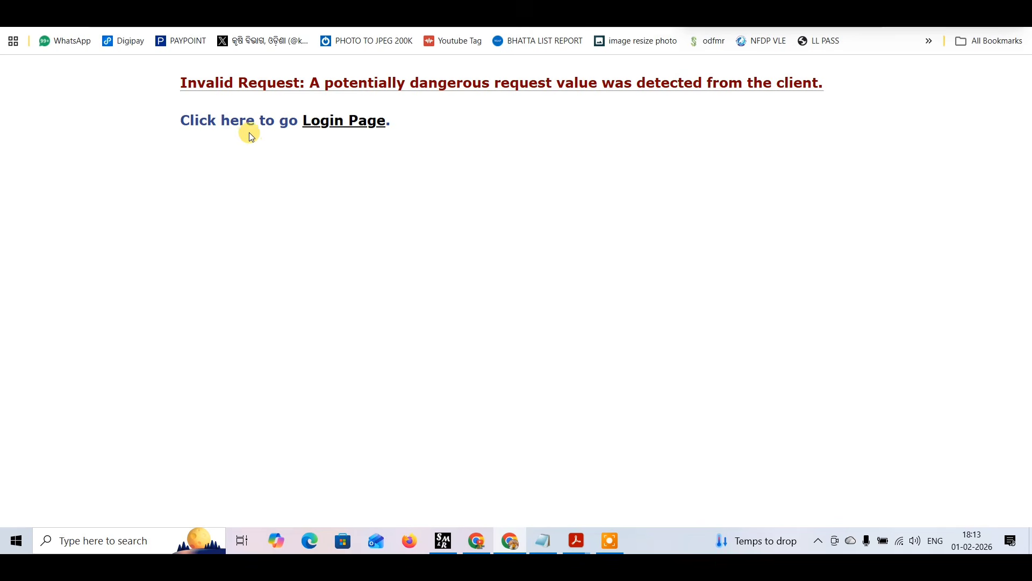
pyautogui.click(338, 132)
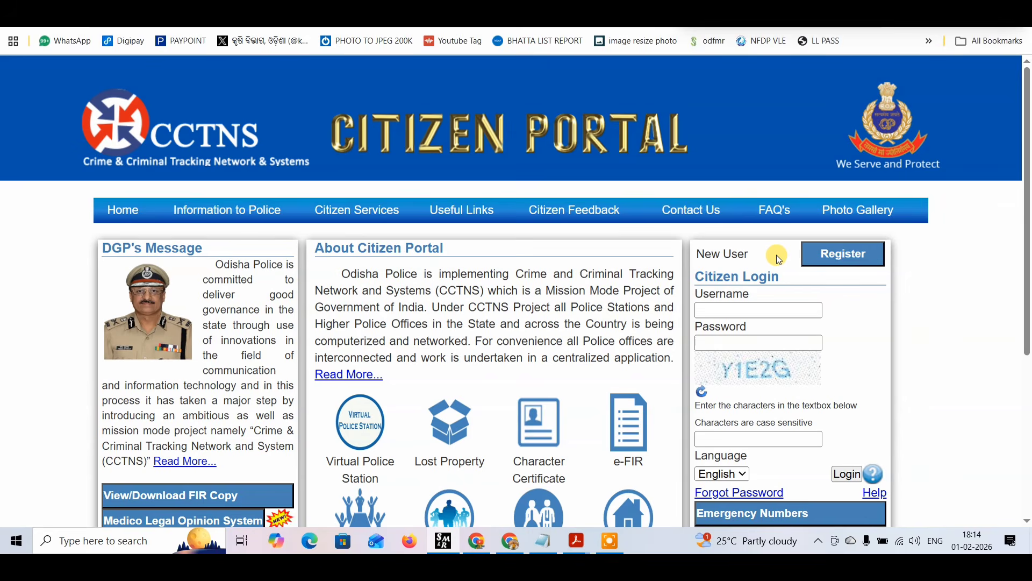
pyautogui.moveTo(788, 228)
pyautogui.mouseDown()
pyautogui.moveTo(854, 274)
pyautogui.moveTo(904, 280)
pyautogui.mouseUp()
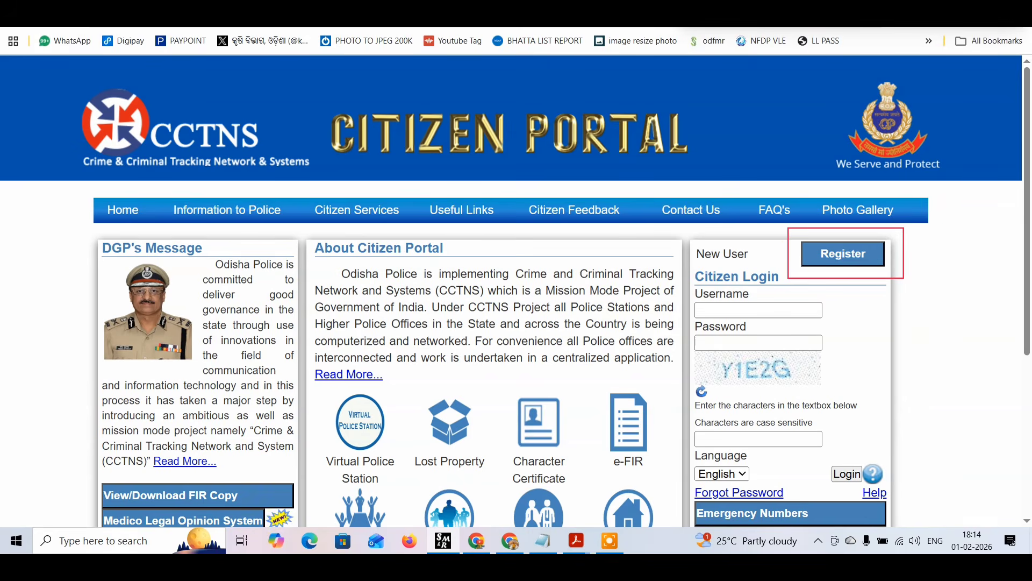
pyautogui.click(845, 260)
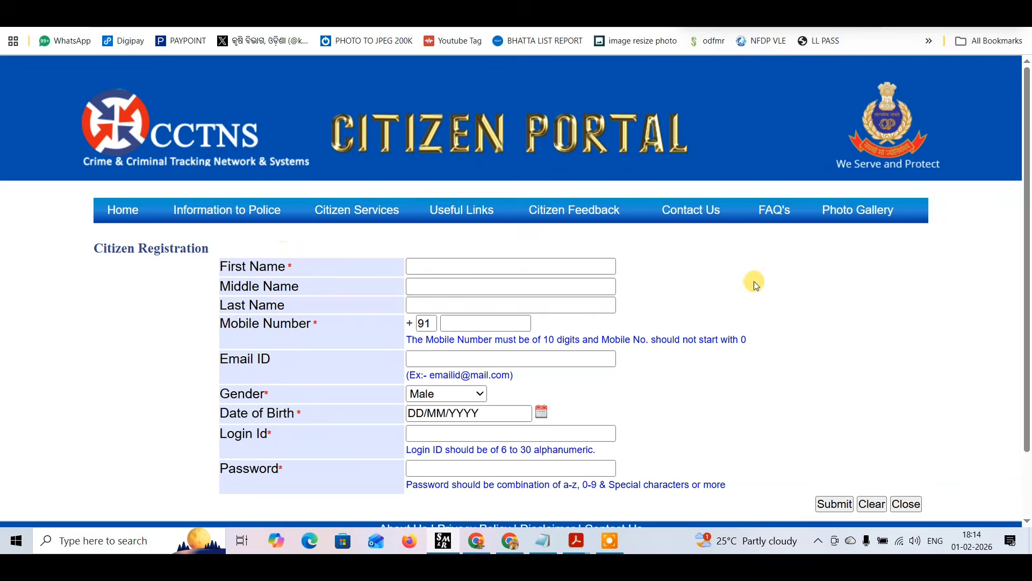
# Examine the citizen registration fields from First Name to Date of Birth, plus the Login Id length rule.
pyautogui.scroll(-2, 751, 280)
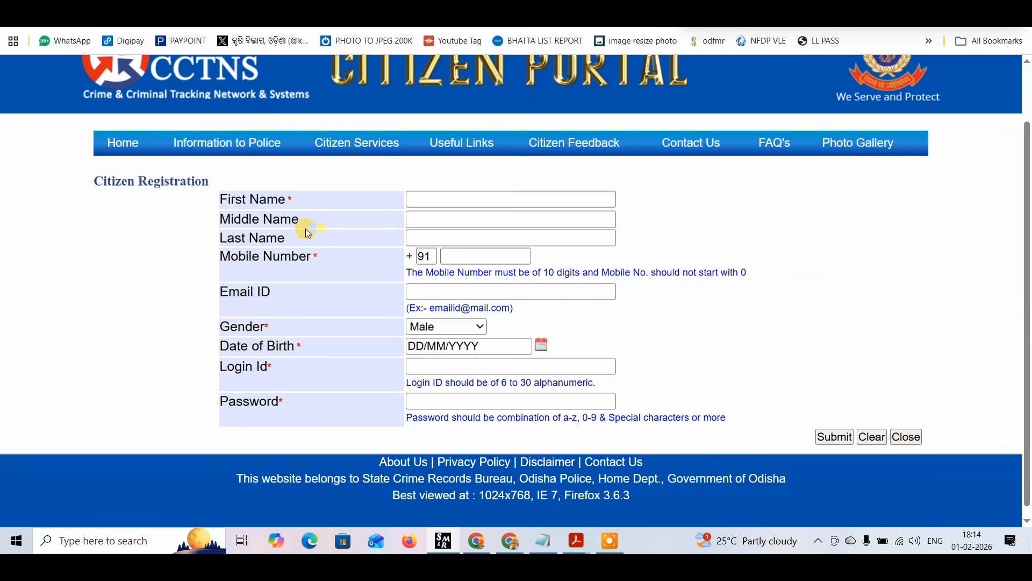
pyautogui.moveTo(206, 179); pyautogui.dragTo(308, 205)
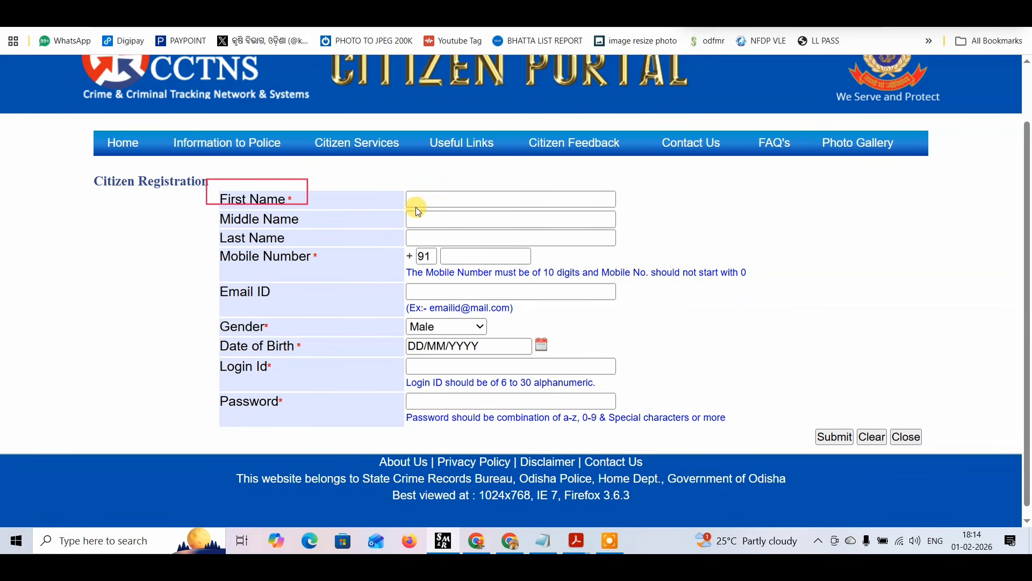
pyautogui.moveTo(413, 188); pyautogui.dragTo(489, 208)
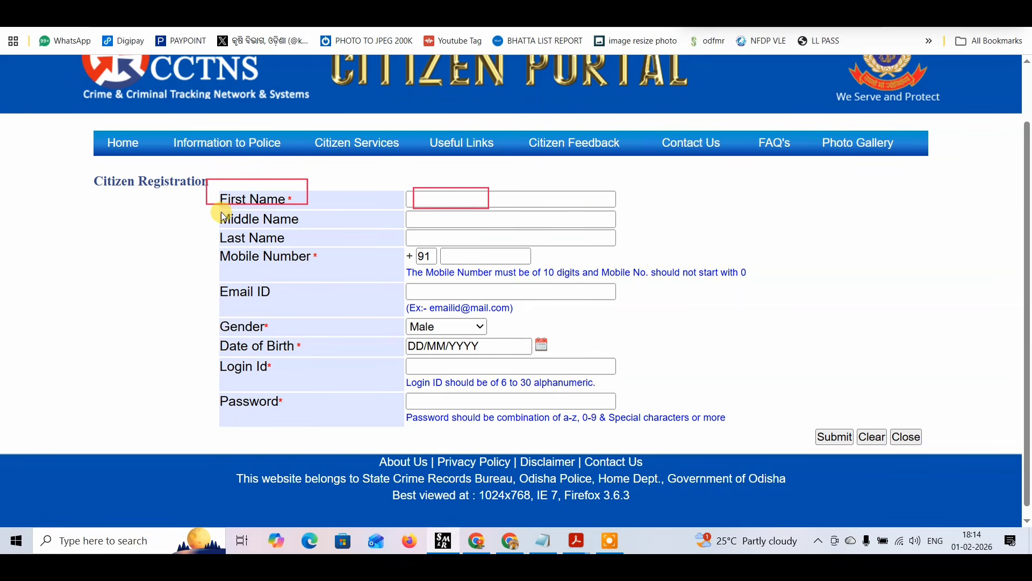
pyautogui.moveTo(215, 211); pyautogui.dragTo(308, 228)
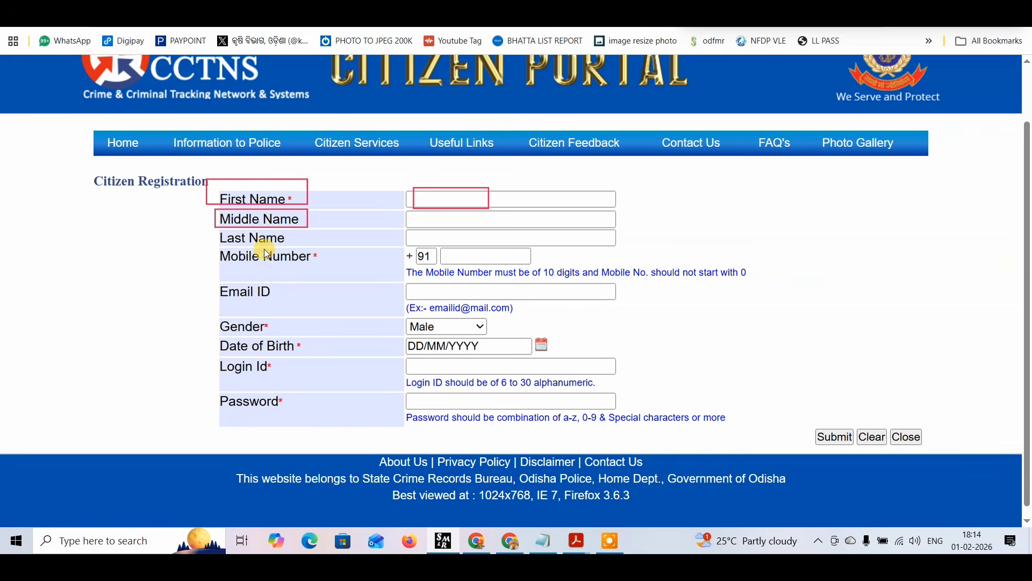
pyautogui.moveTo(210, 227); pyautogui.dragTo(294, 256)
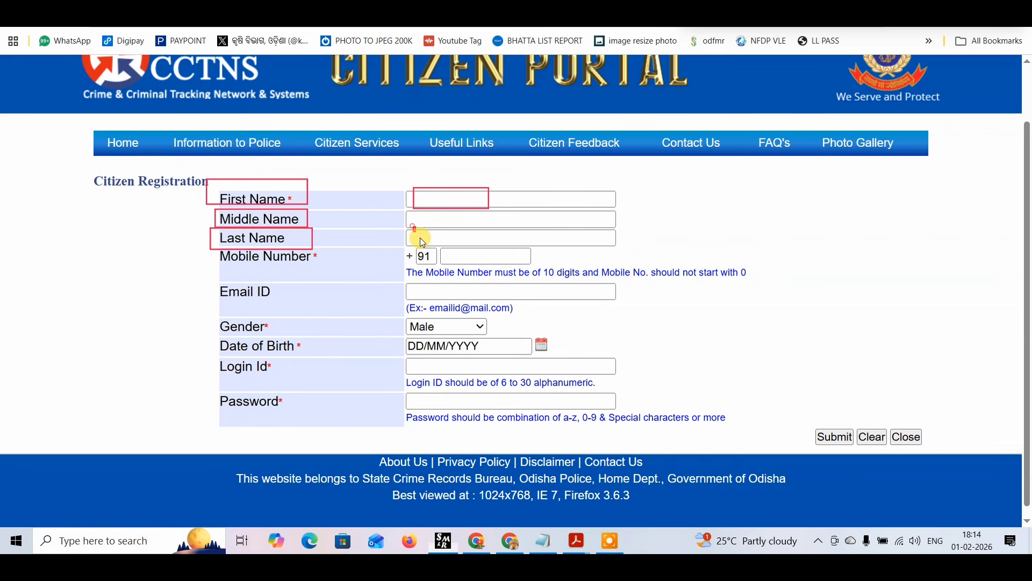
pyautogui.moveTo(197, 246); pyautogui.dragTo(333, 270)
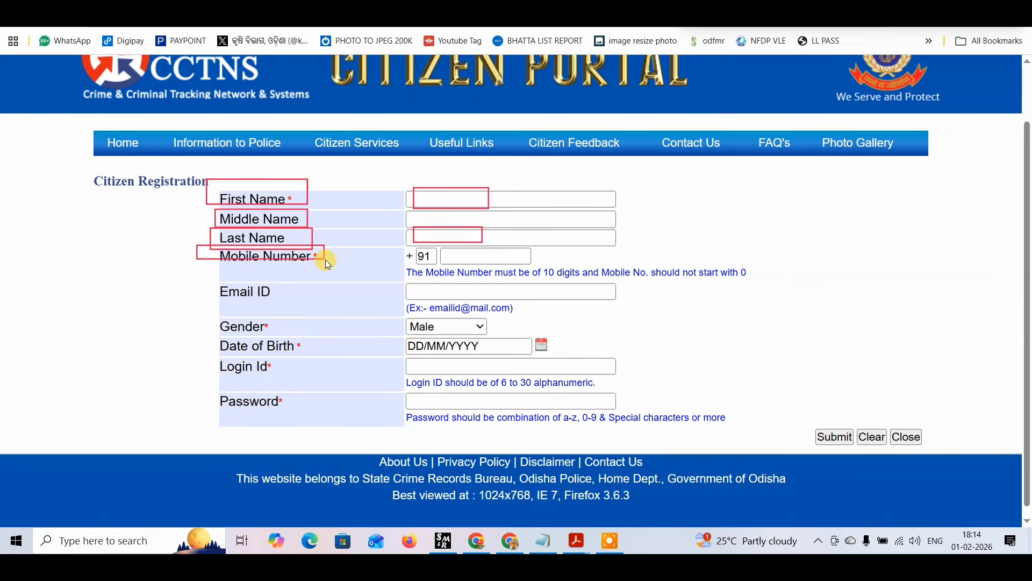
pyautogui.moveTo(445, 249); pyautogui.dragTo(500, 260)
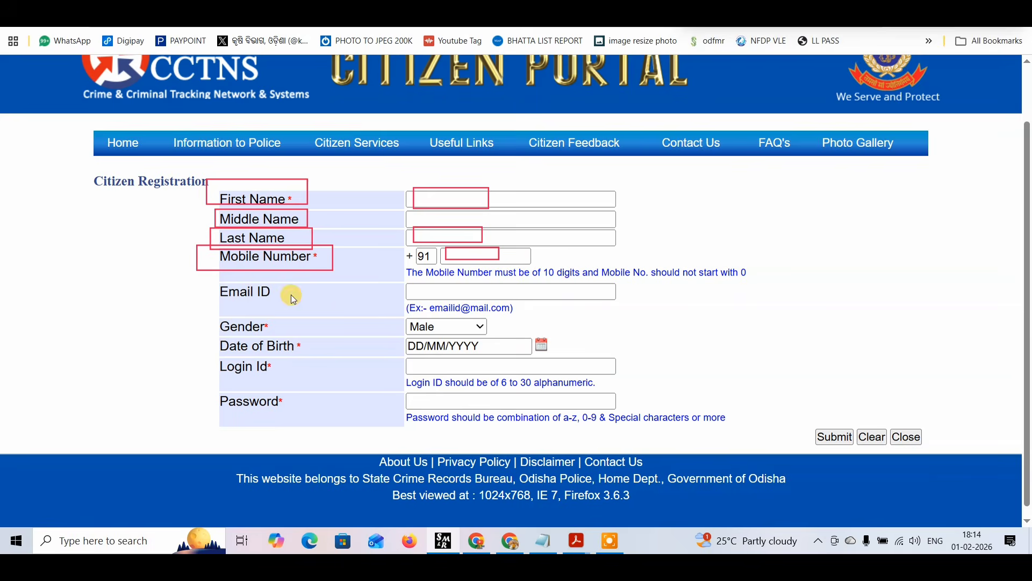
pyautogui.moveTo(215, 278); pyautogui.dragTo(291, 300)
pyautogui.moveTo(421, 283); pyautogui.dragTo(521, 296)
pyautogui.moveTo(203, 311); pyautogui.dragTo(301, 332)
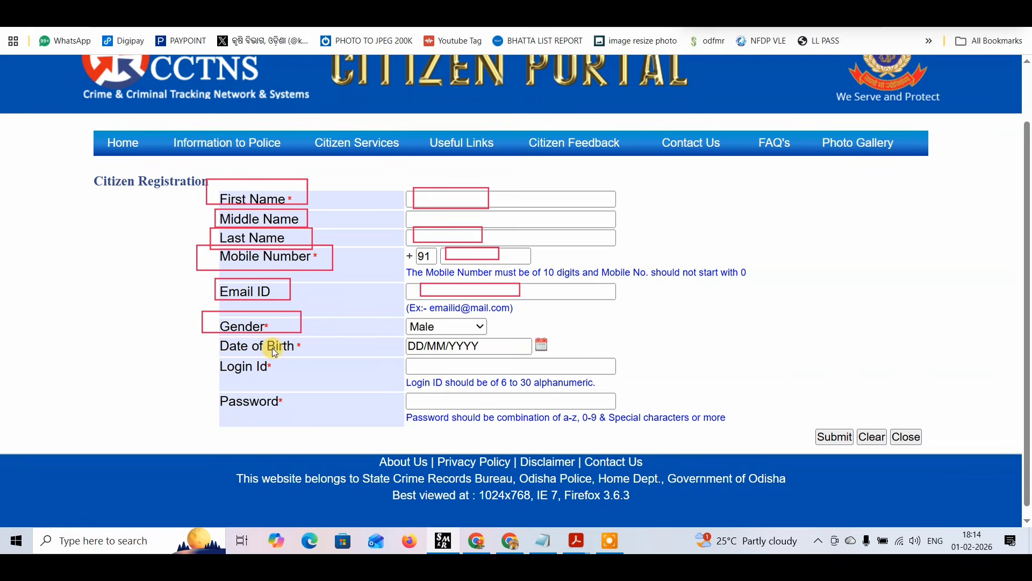
pyautogui.moveTo(219, 336)
pyautogui.mouseDown()
pyautogui.moveTo(318, 342)
pyautogui.moveTo(315, 361)
pyautogui.mouseUp()
pyautogui.moveTo(406, 335); pyautogui.dragTo(485, 356)
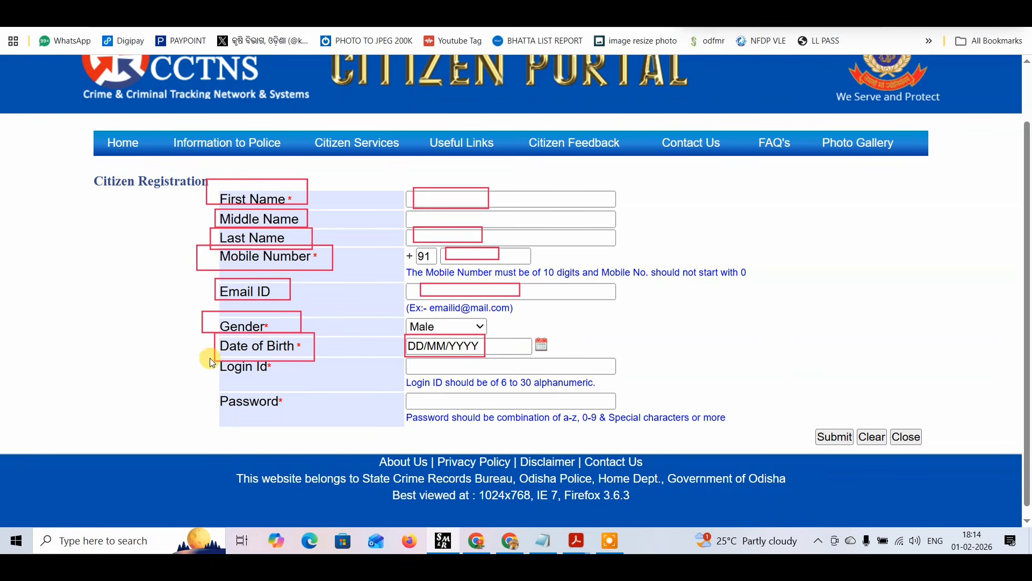
pyautogui.moveTo(209, 357); pyautogui.dragTo(301, 375)
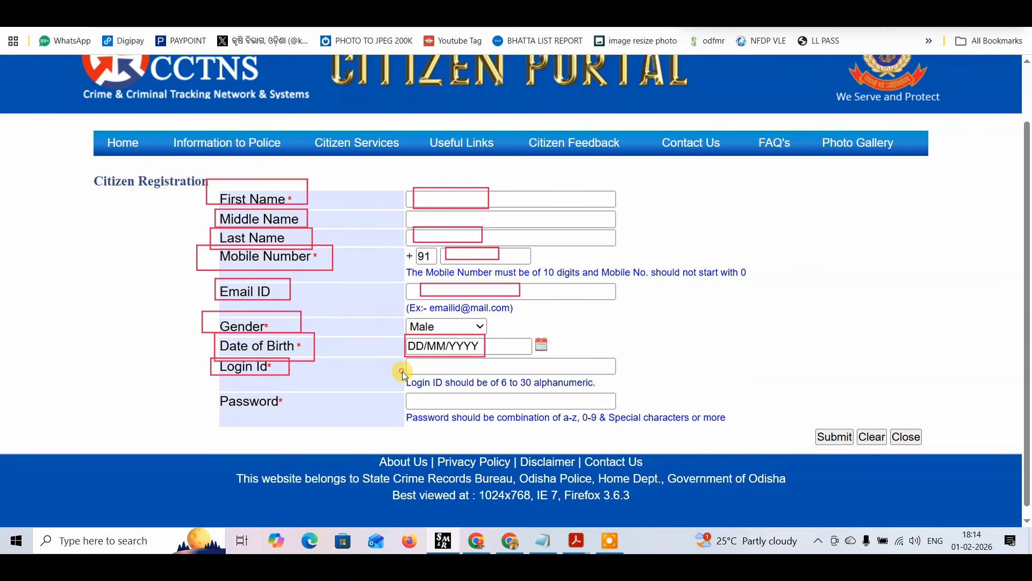
pyautogui.moveTo(403, 372)
pyautogui.mouseDown()
pyautogui.moveTo(441, 389)
pyautogui.moveTo(526, 399)
pyautogui.moveTo(604, 391)
pyautogui.mouseUp()
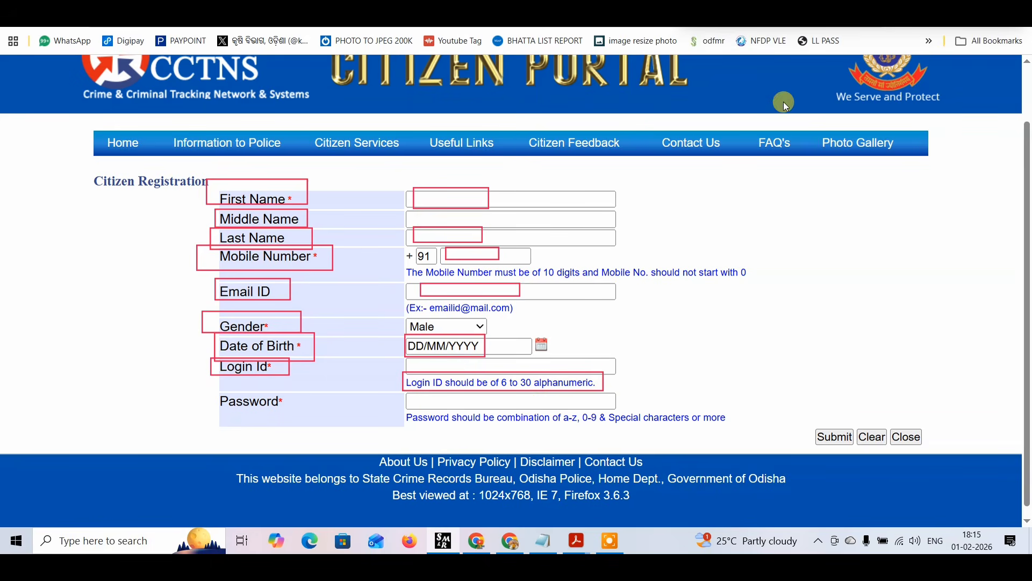
# Try out a sample login ID in the registration form.
pyautogui.click(449, 364)
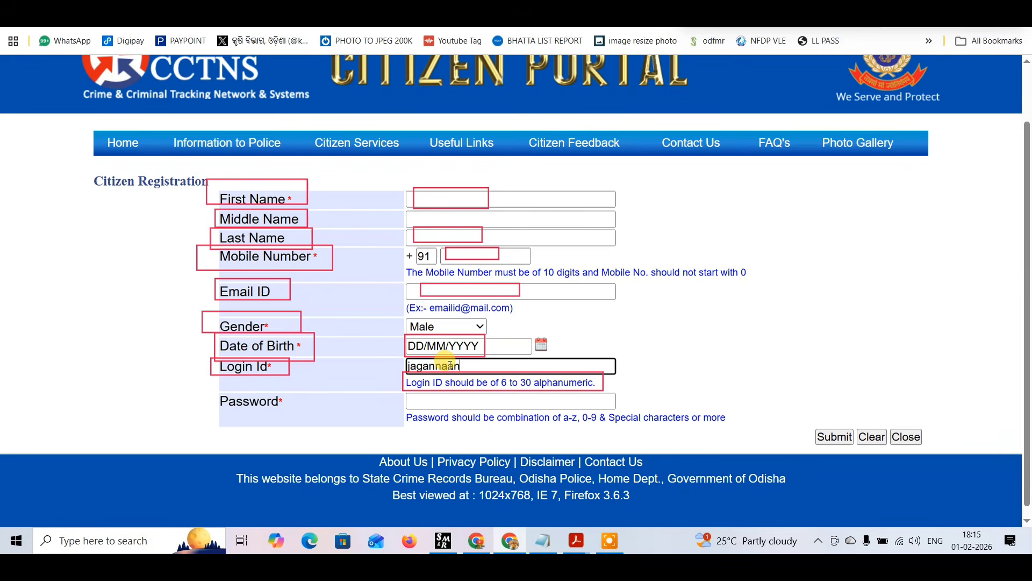
pyautogui.click(720, 373)
pyautogui.click(527, 363)
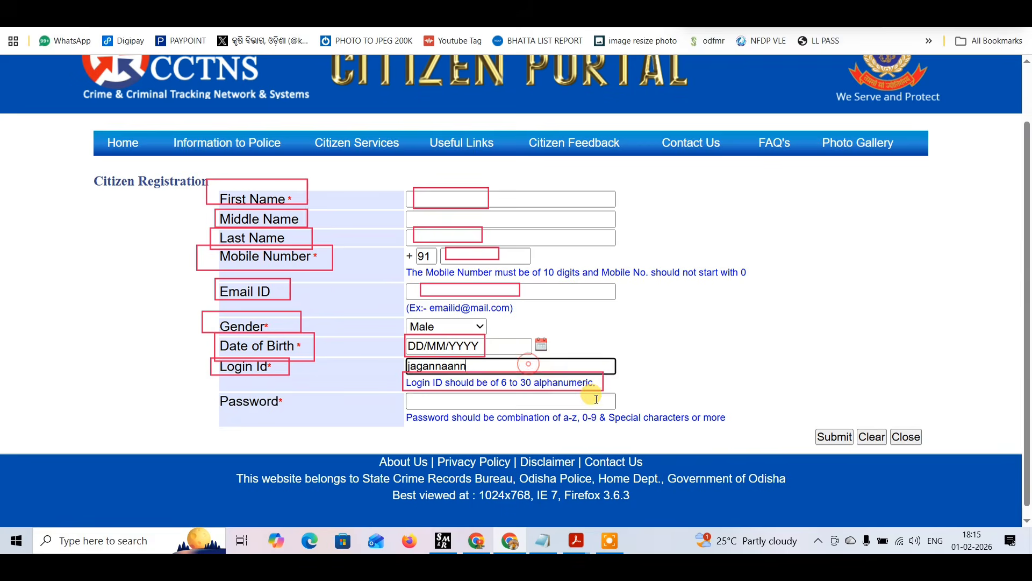
pyautogui.click(594, 396)
pyautogui.click(697, 366)
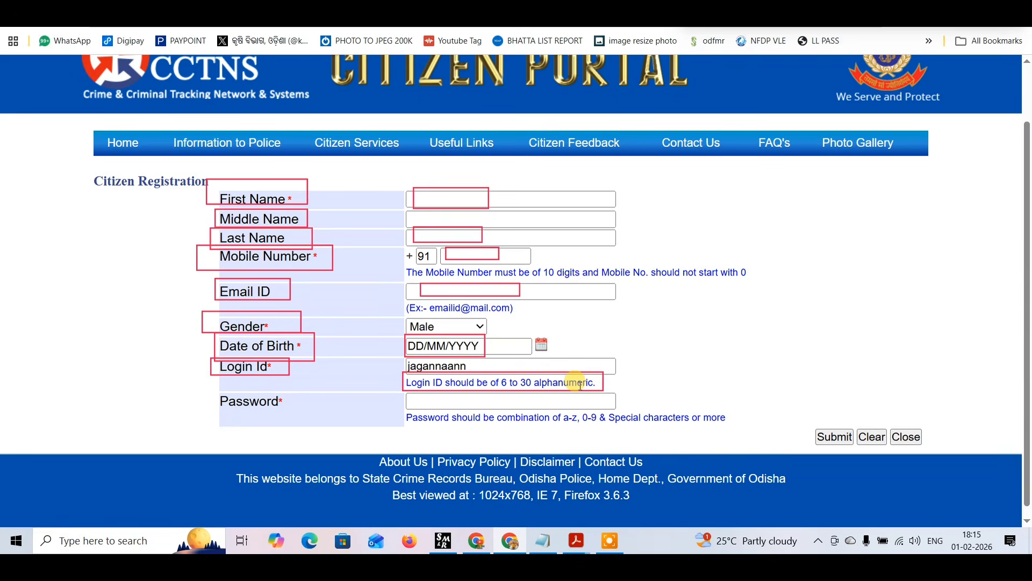
pyautogui.click(479, 399)
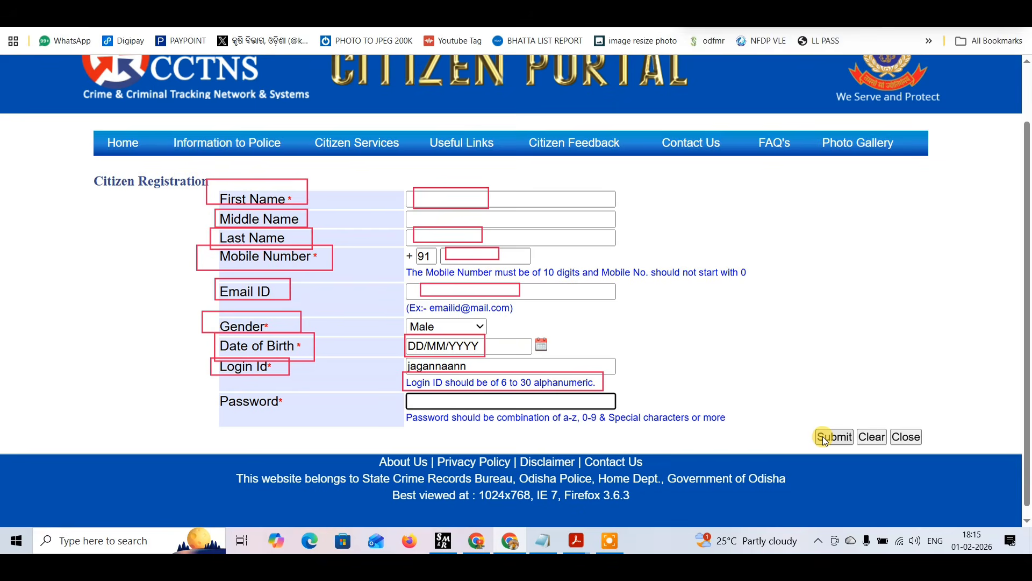
# Return to the portal's home page and log in with the account username, password and captcha code.
pyautogui.click(123, 143)
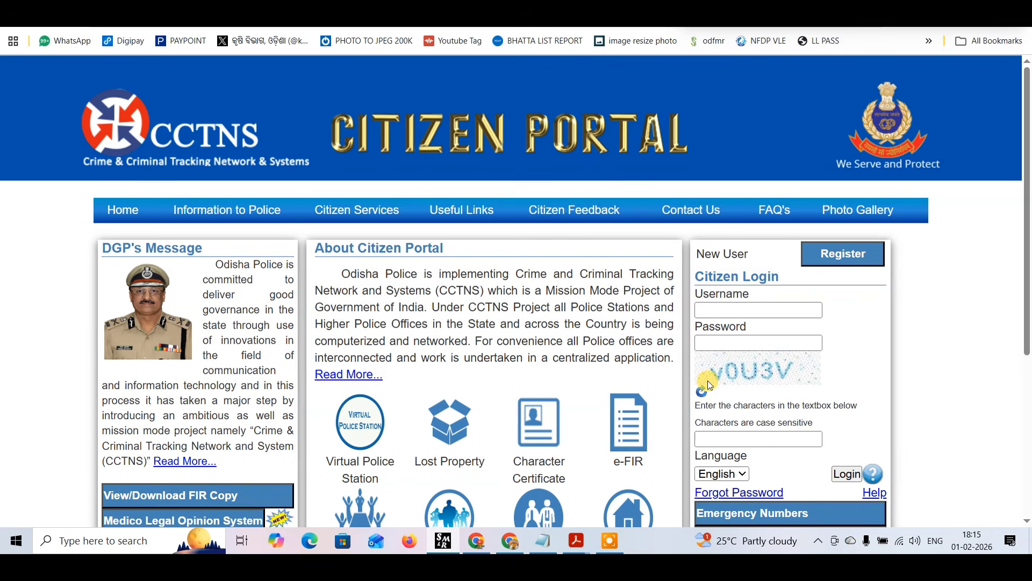
pyautogui.click(752, 440)
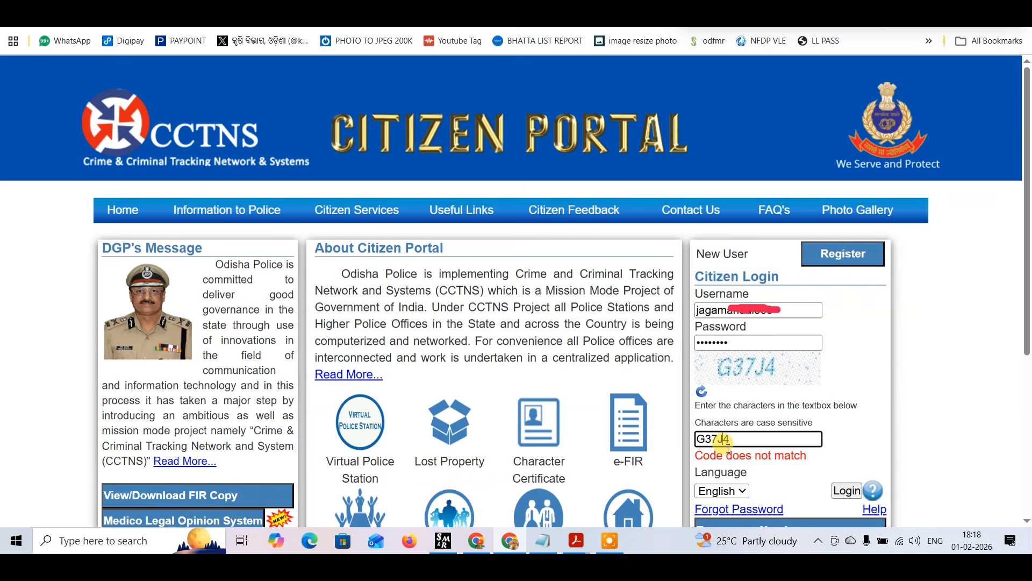
pyautogui.click(842, 492)
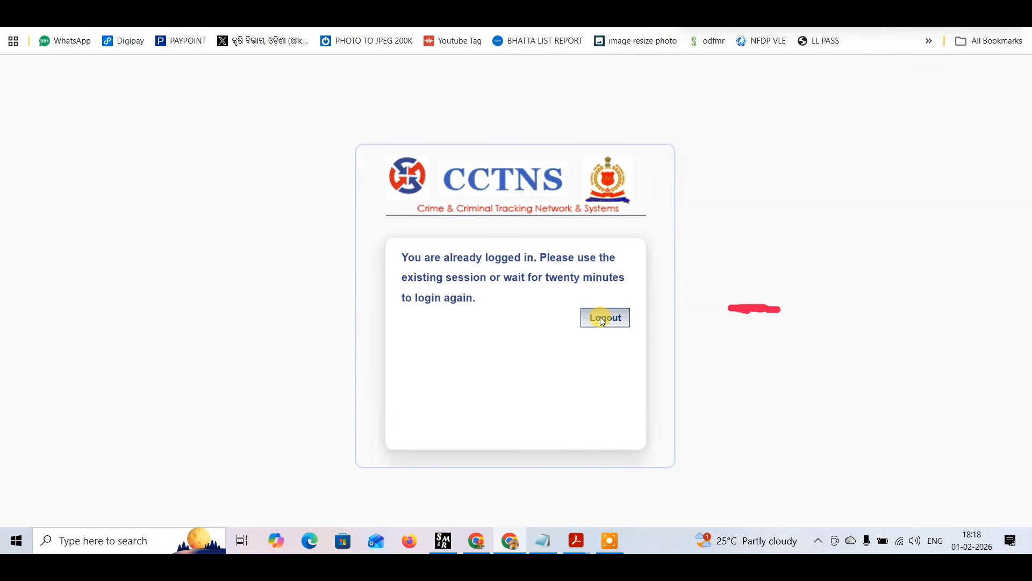
# Log out the already active session and submit the OTP sent to the mobile number.
pyautogui.click(602, 318)
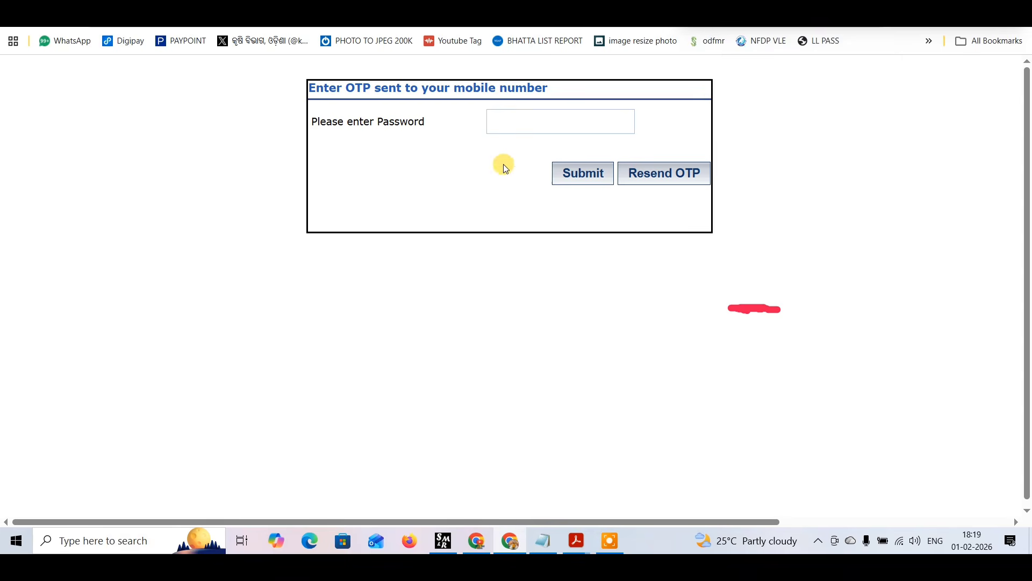
pyautogui.click(493, 121)
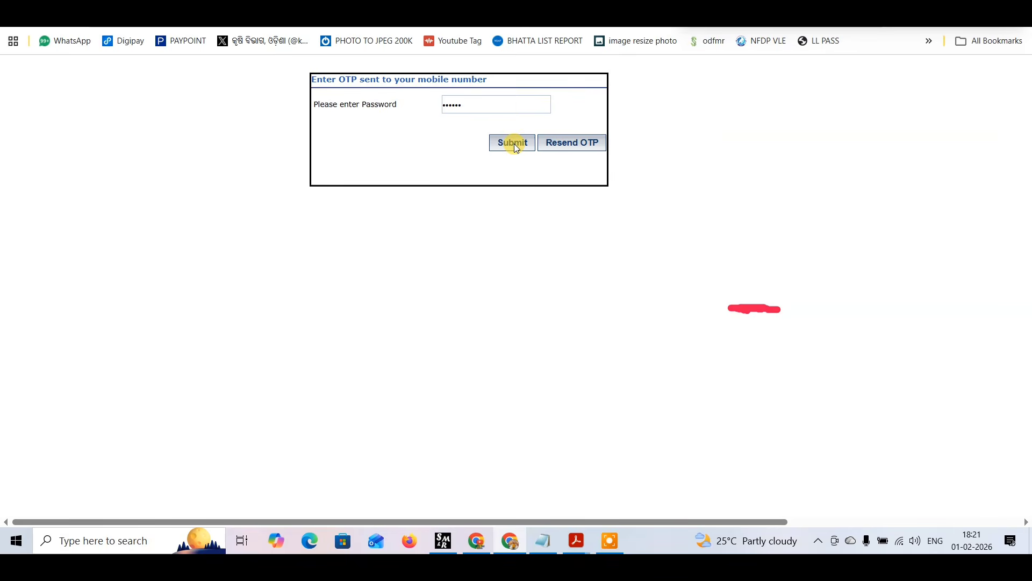
pyautogui.click(514, 144)
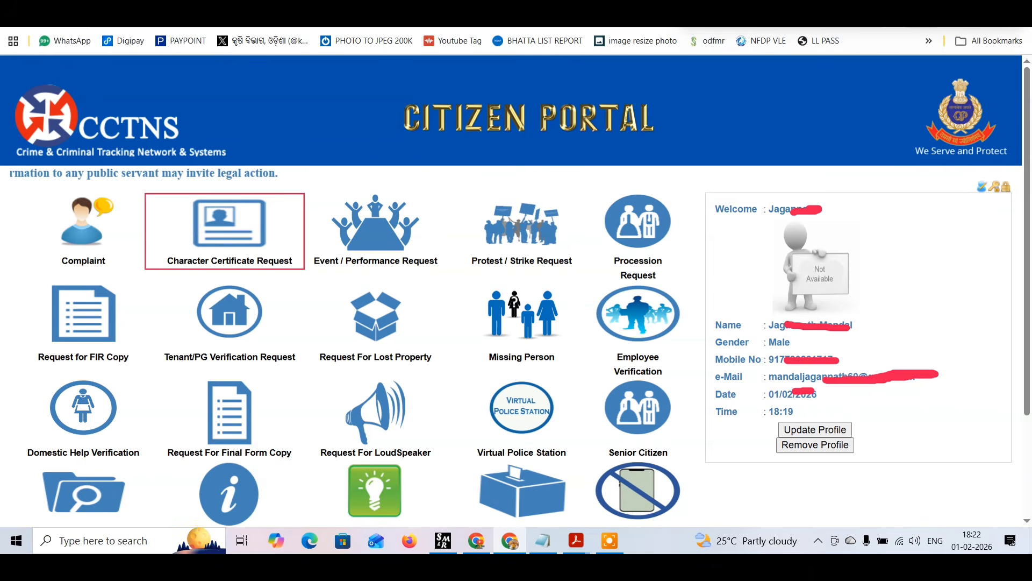
# Bring up the Add Character Certificate Request form at its applicant details.
pyautogui.click(156, 16)
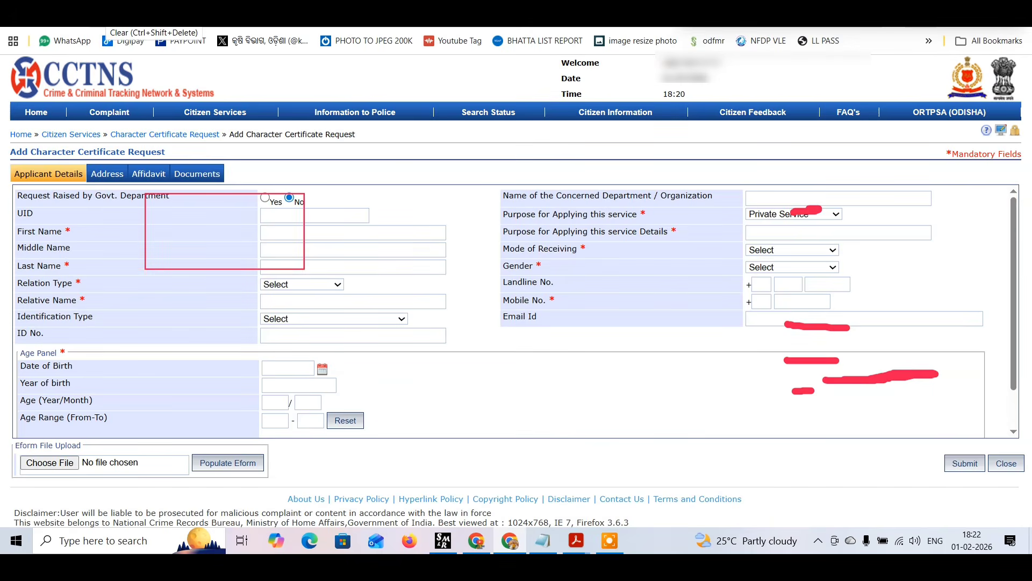
pyautogui.click(154, 19)
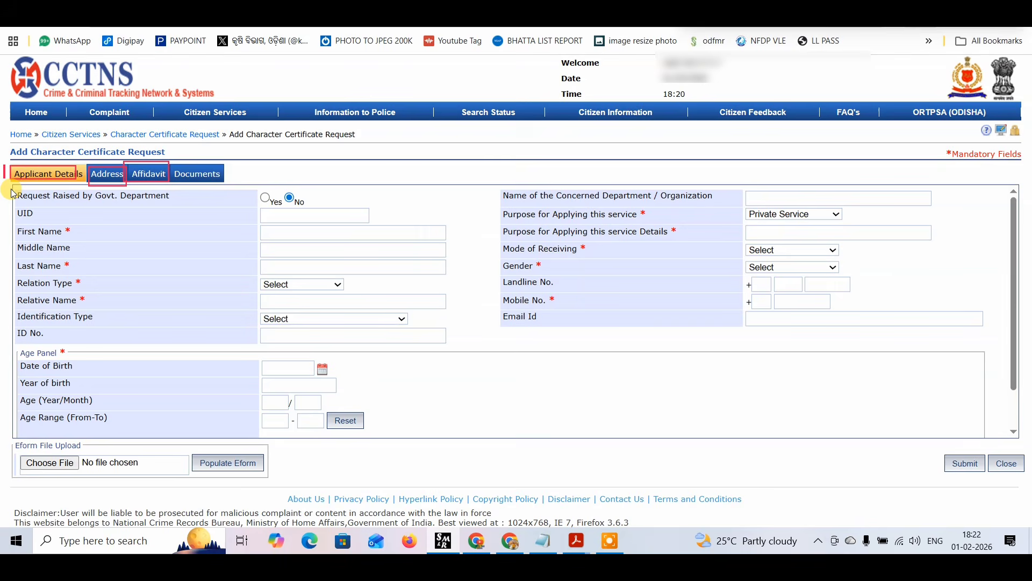
pyautogui.moveTo(12, 191); pyautogui.dragTo(171, 200)
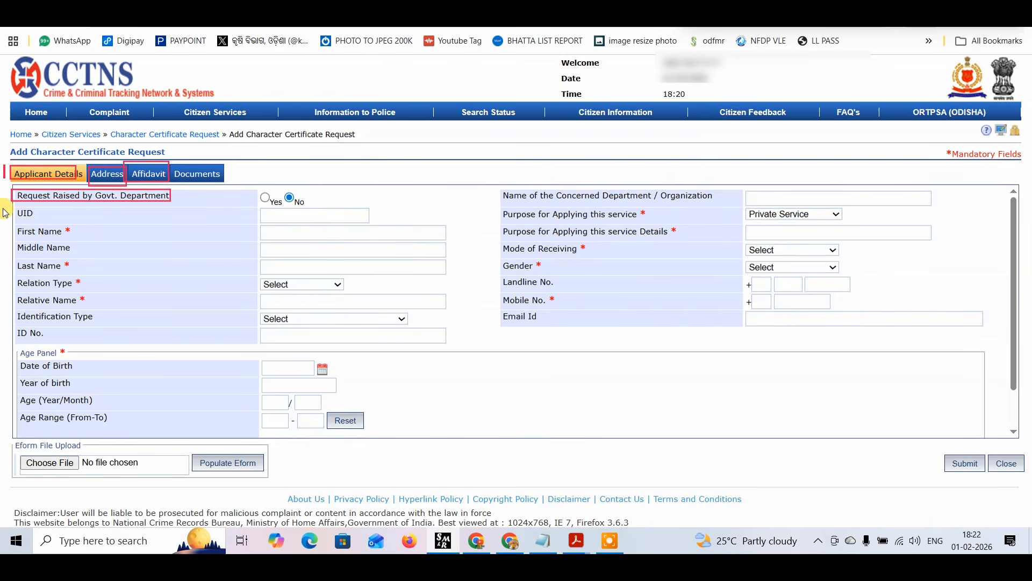
pyautogui.moveTo(5, 206); pyautogui.dragTo(75, 237)
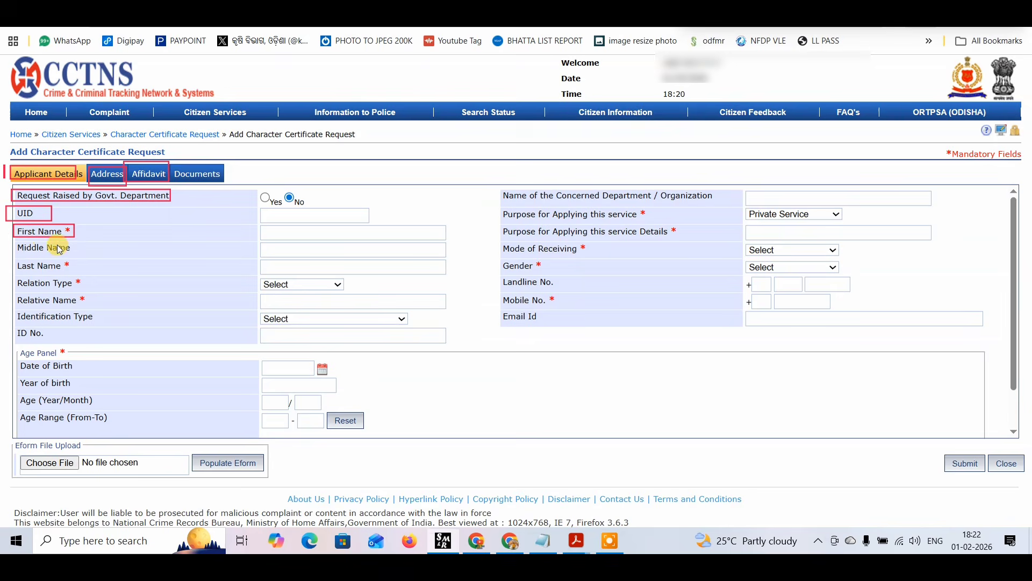
pyautogui.moveTo(13, 241)
pyautogui.mouseDown()
pyautogui.moveTo(74, 256)
pyautogui.moveTo(65, 264)
pyautogui.moveTo(84, 269)
pyautogui.mouseUp()
pyautogui.moveTo(12, 277)
pyautogui.mouseDown()
pyautogui.moveTo(44, 294)
pyautogui.moveTo(85, 291)
pyautogui.mouseUp()
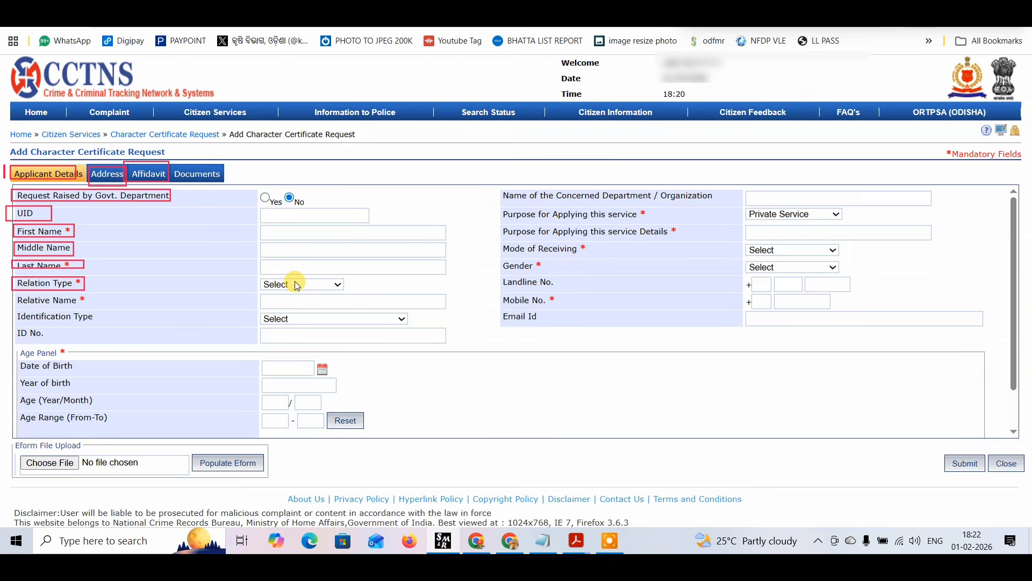
pyautogui.moveTo(8, 294); pyautogui.dragTo(92, 308)
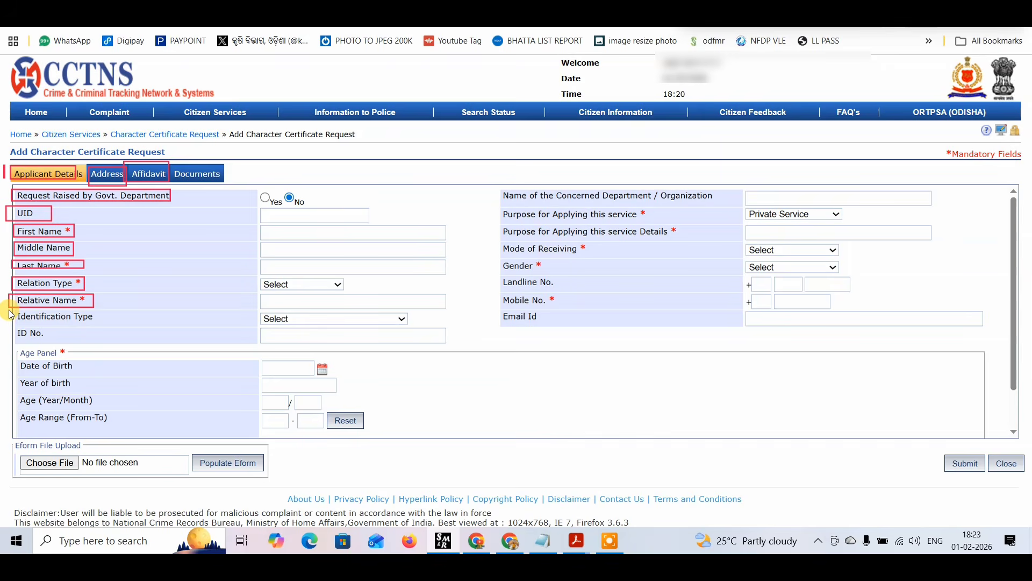
pyautogui.moveTo(12, 309); pyautogui.dragTo(110, 325)
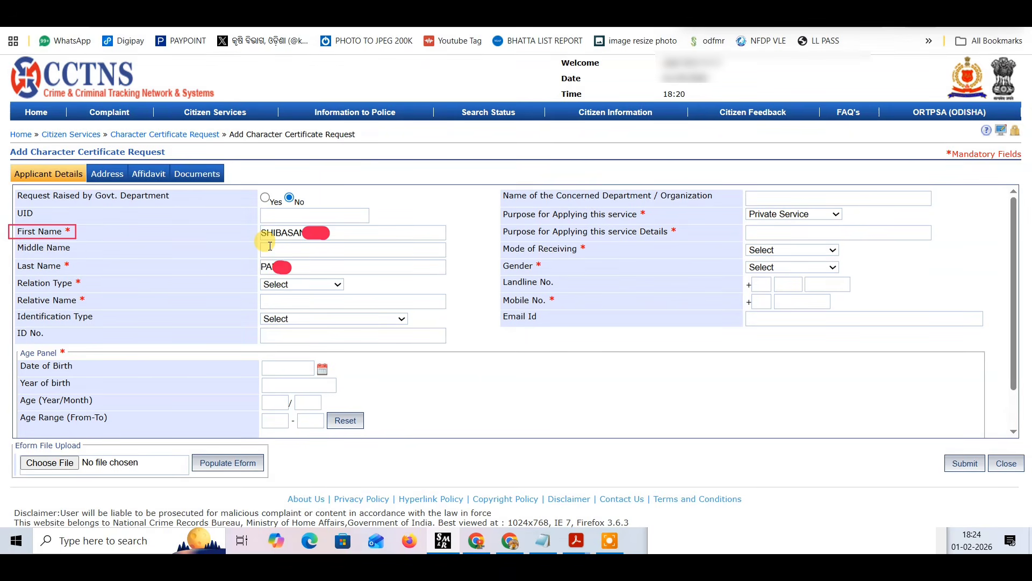
# Set the applicant's relation type to Father and enter the relative's name.
pyautogui.click(296, 285)
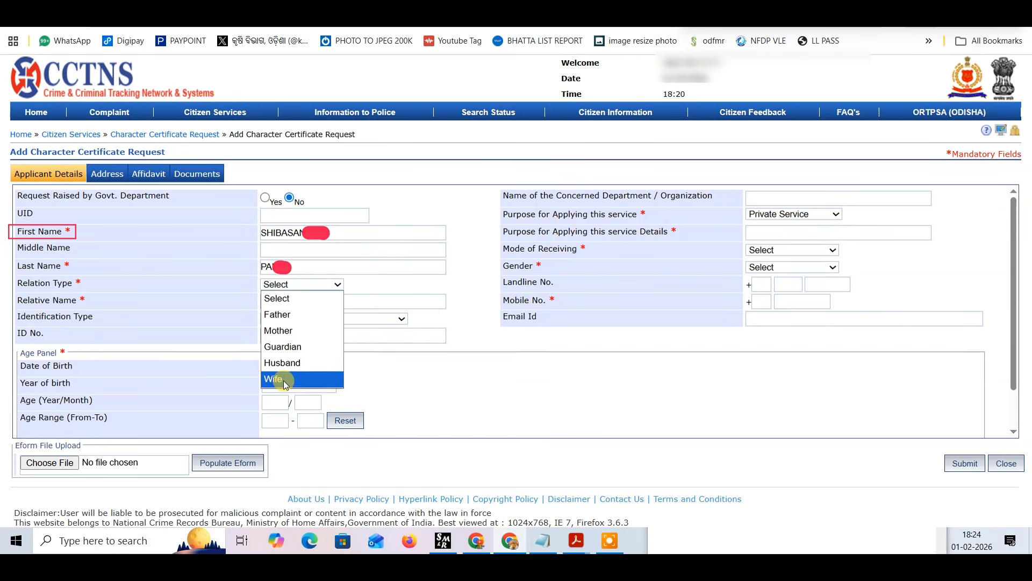
pyautogui.click(279, 316)
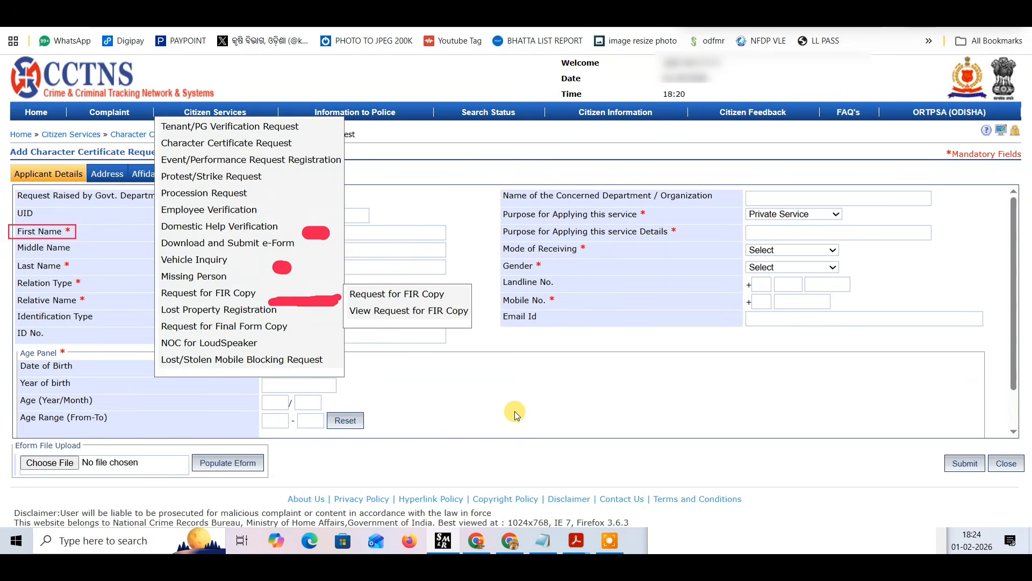
pyautogui.click(512, 394)
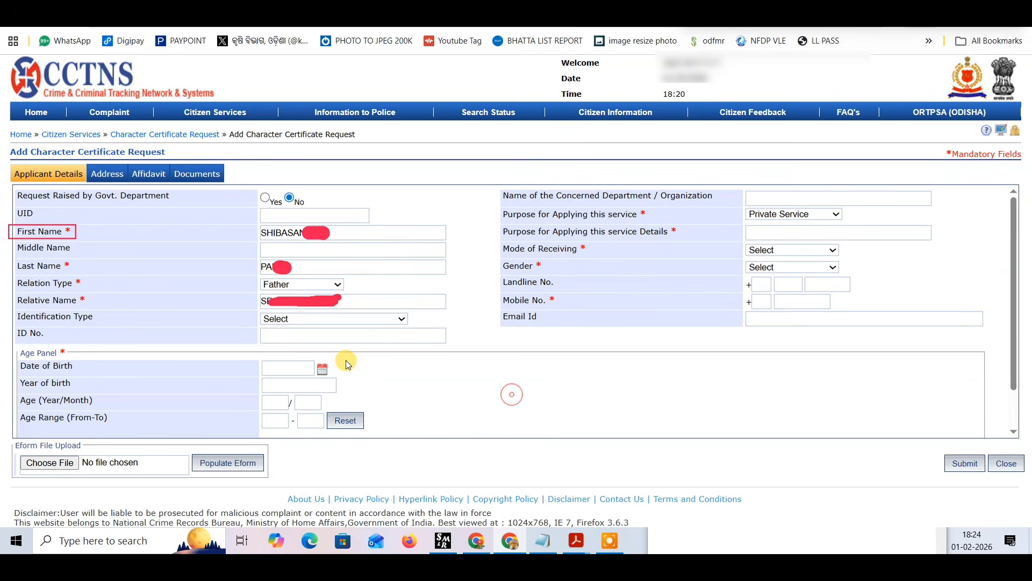
# Choose AADHAR CARD(UIDAI) as the identification type and enter the applicant's ID number.
pyautogui.click(343, 318)
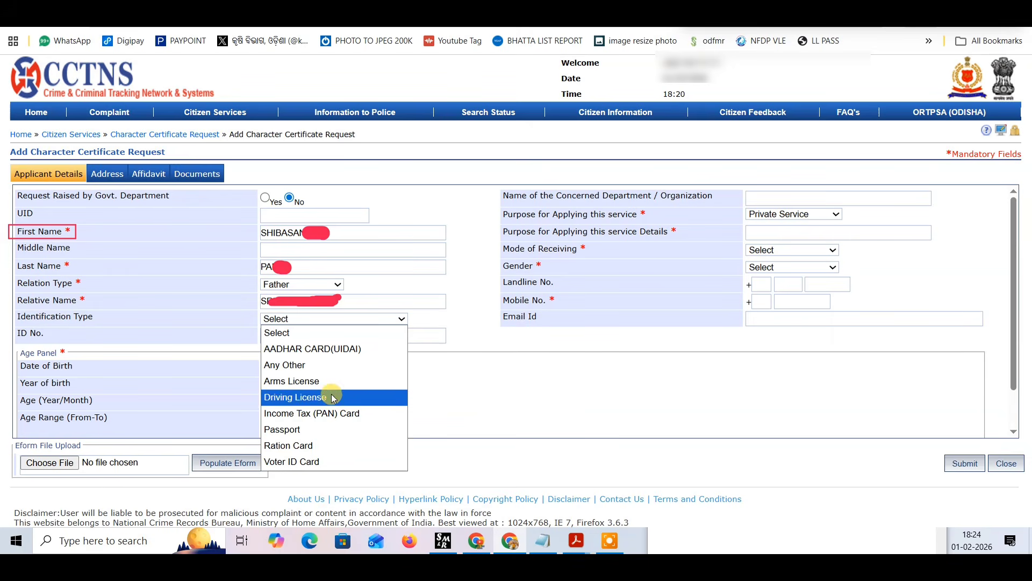
pyautogui.click(324, 349)
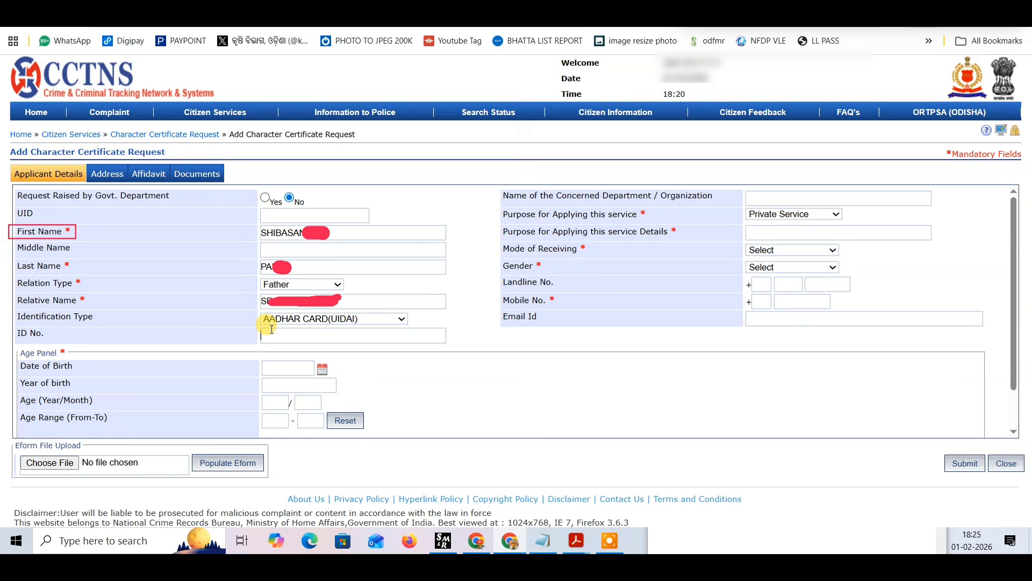
pyautogui.hotkey('ctrl', 'v')
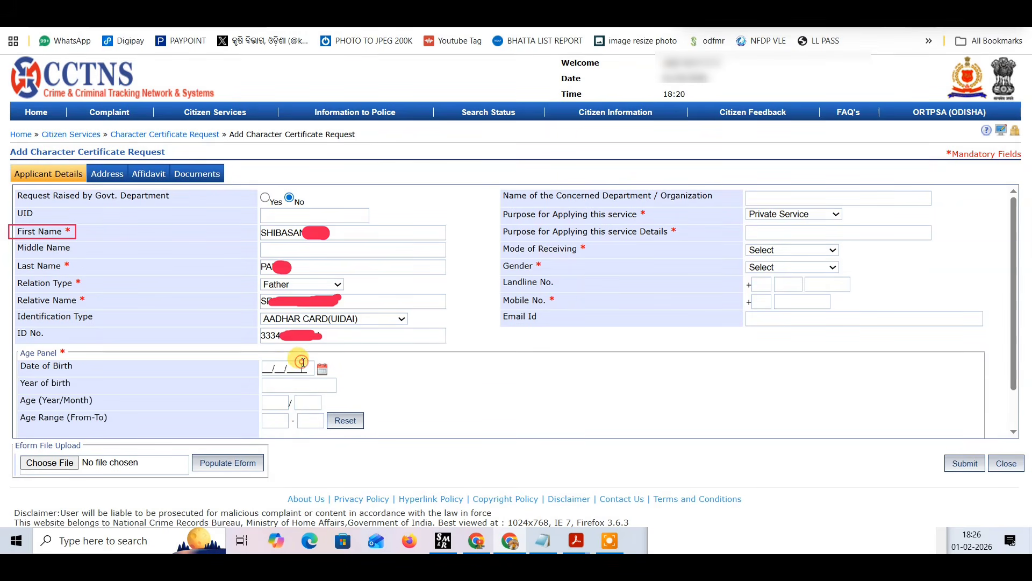
# Fill in the applicant's date of birth in the Age Panel using the calendar picker.
pyautogui.click(270, 370)
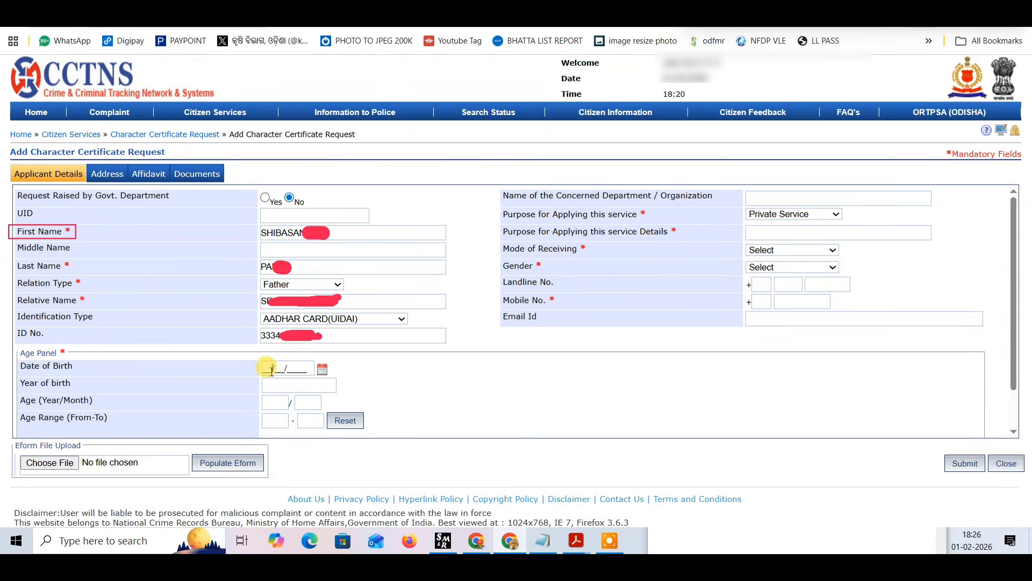
pyautogui.click(322, 369)
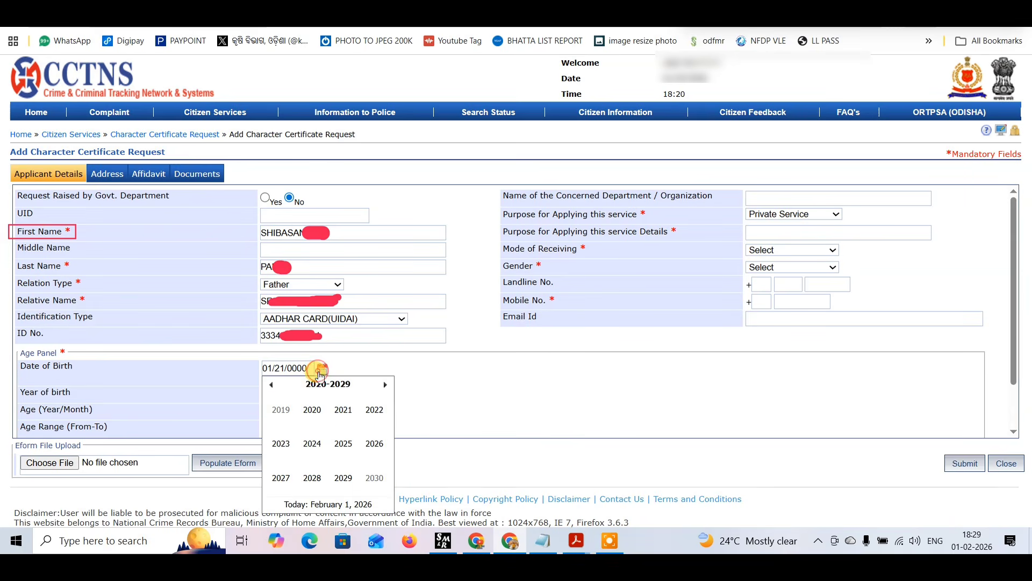
pyautogui.click(272, 385)
pyautogui.click(274, 386)
pyautogui.click(365, 404)
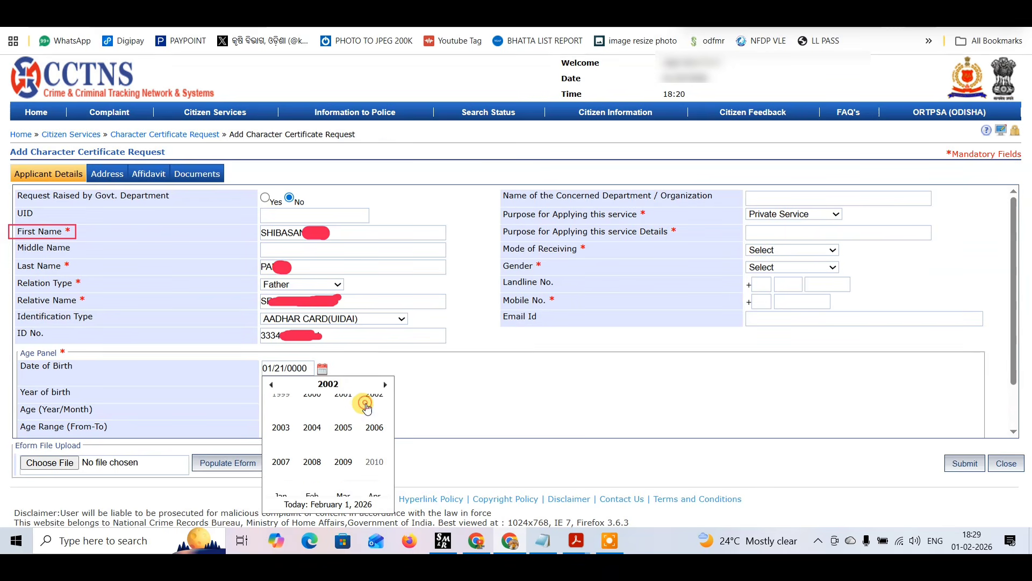
pyautogui.click(359, 383)
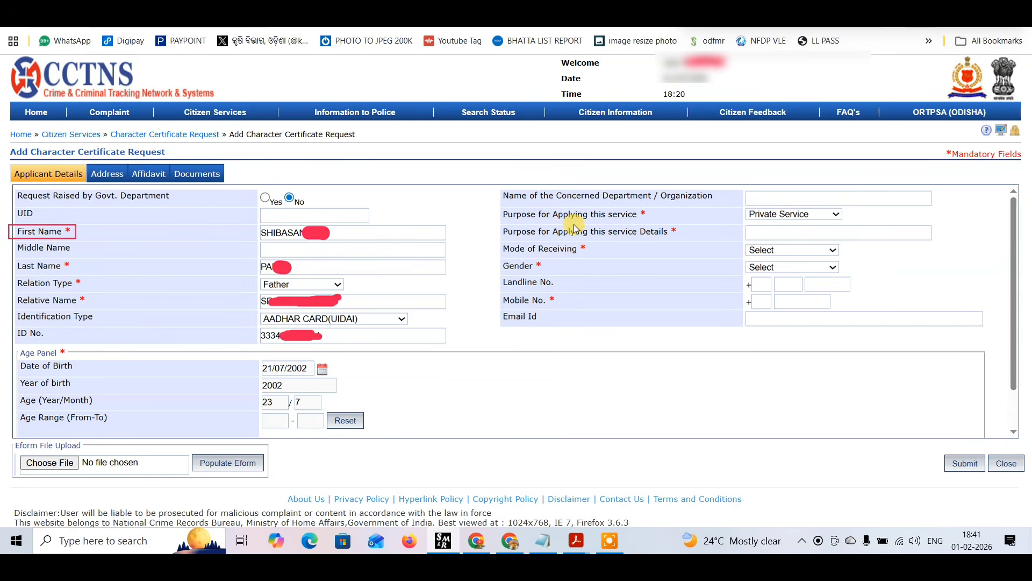
# Set the purpose for applying to Private Service with JOB as its details, and the mode of receiving to Online.
pyautogui.click(773, 214)
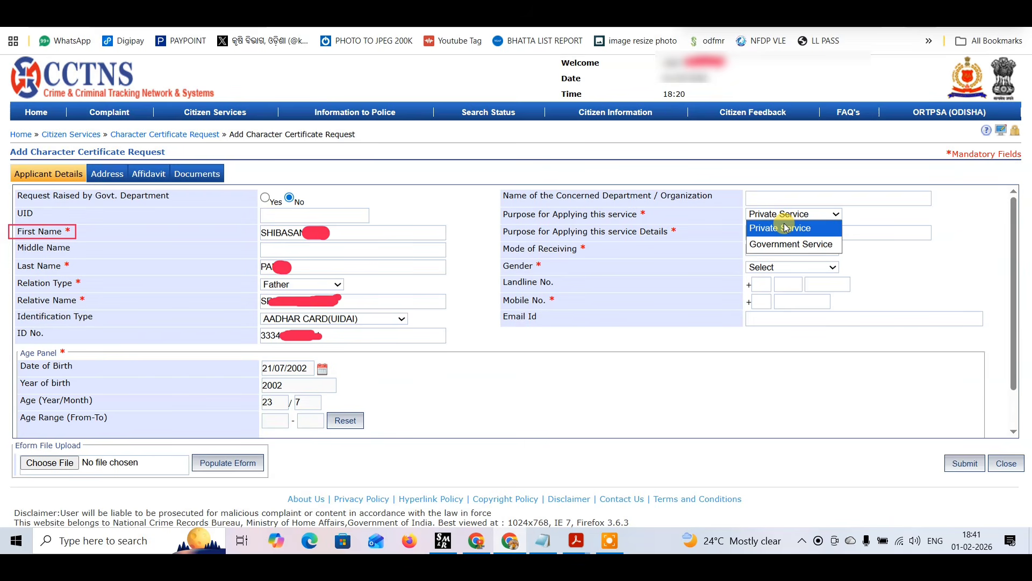
pyautogui.click(786, 228)
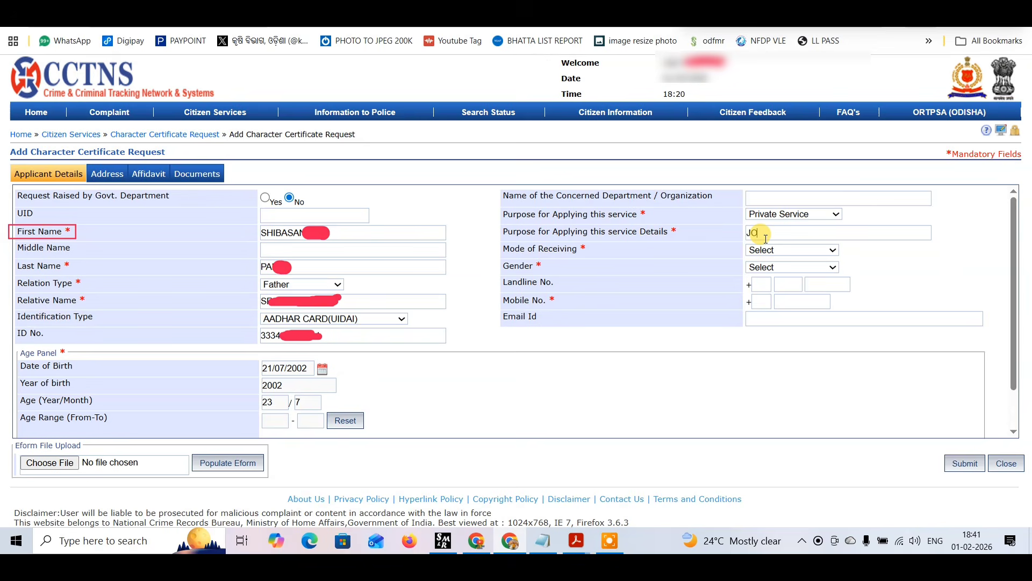
pyautogui.write('B')
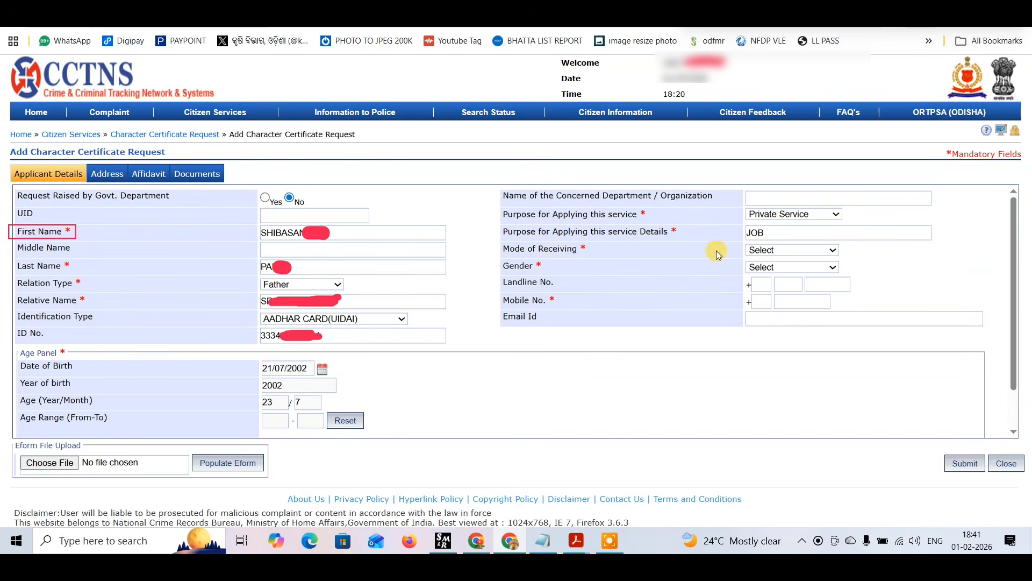
pyautogui.click(760, 251)
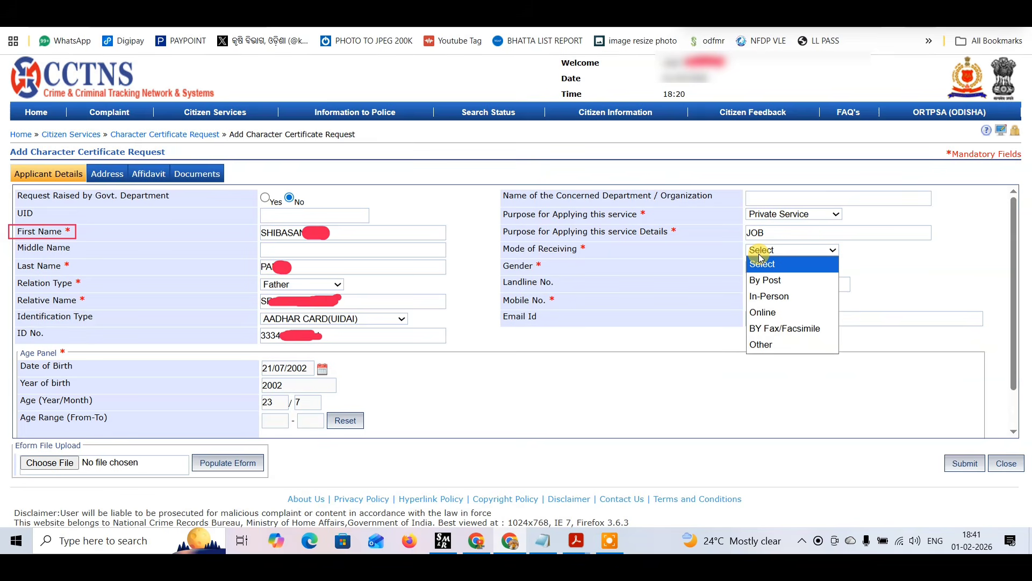
pyautogui.click(777, 317)
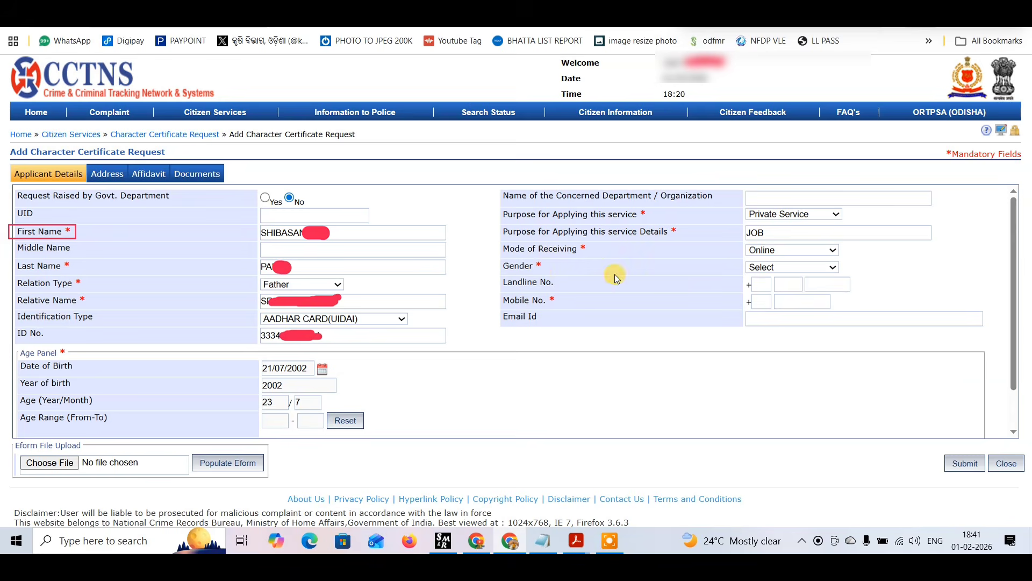
# Set the applicant's gender to Male and fill in the mobile number and email ID.
pyautogui.click(764, 268)
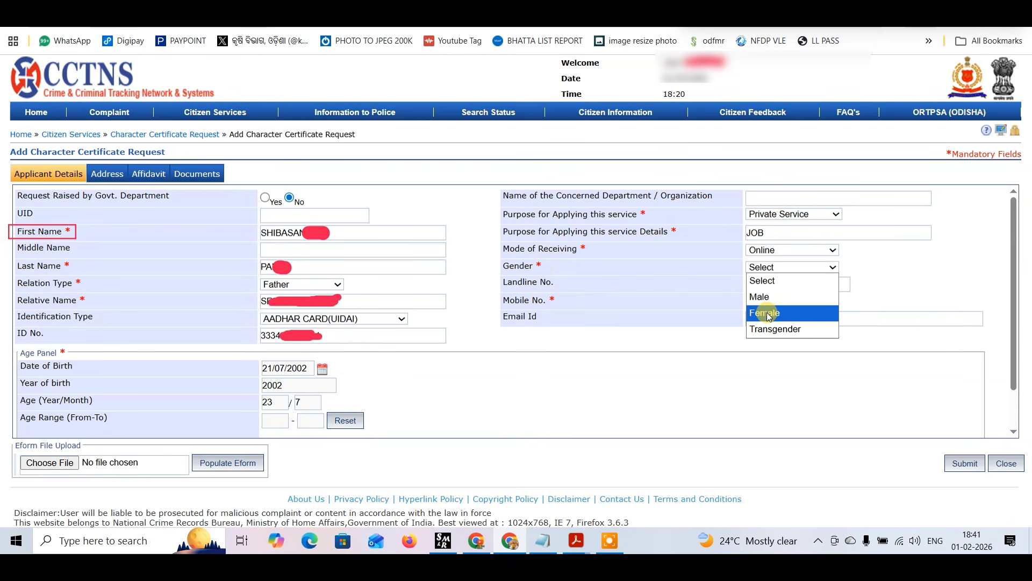
pyautogui.click(774, 299)
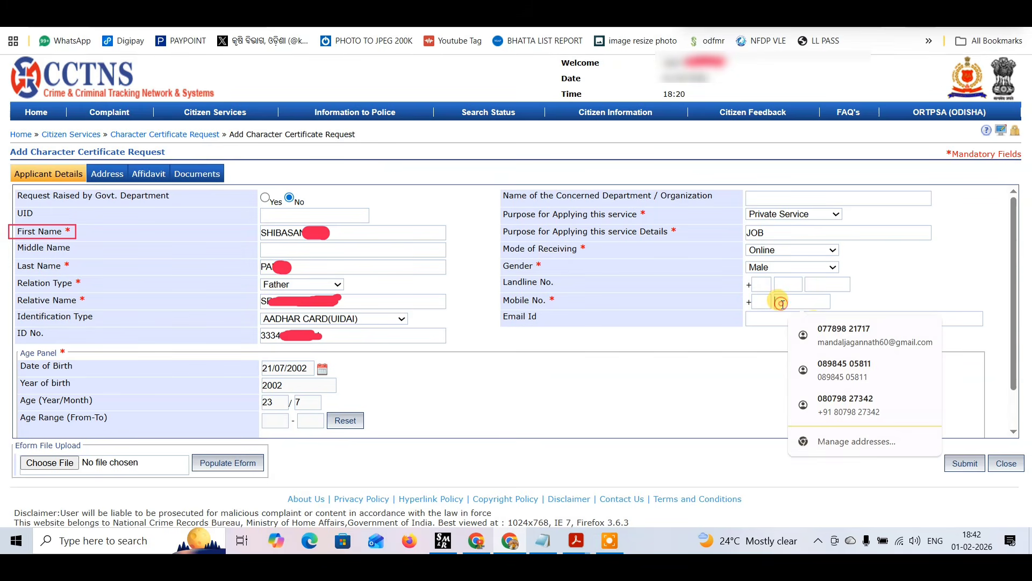
pyautogui.click(780, 301)
pyautogui.click(927, 305)
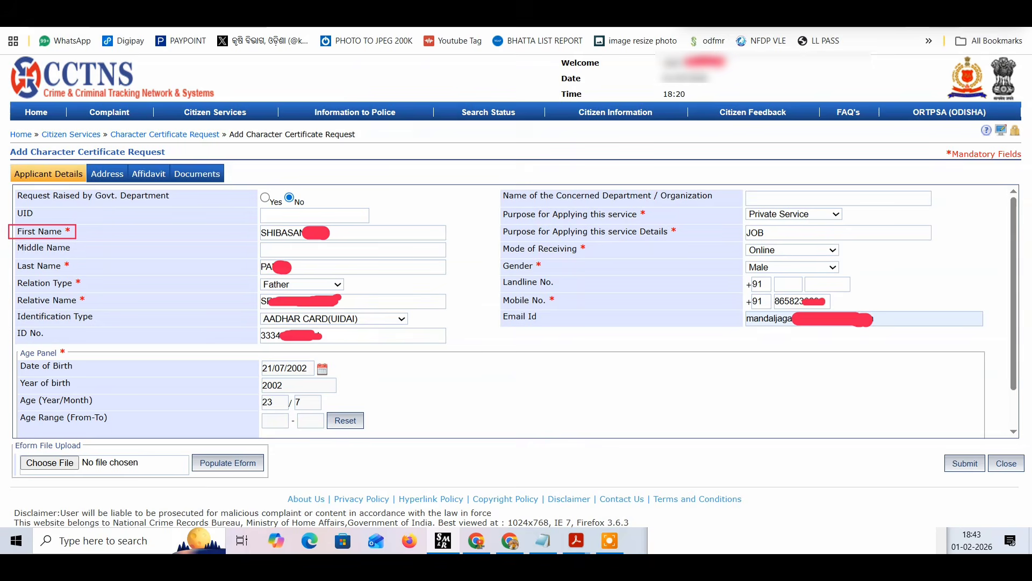
# Enter the village and tehsil/block of the present address and mark it as the same for the permanent address.
pyautogui.click(107, 174)
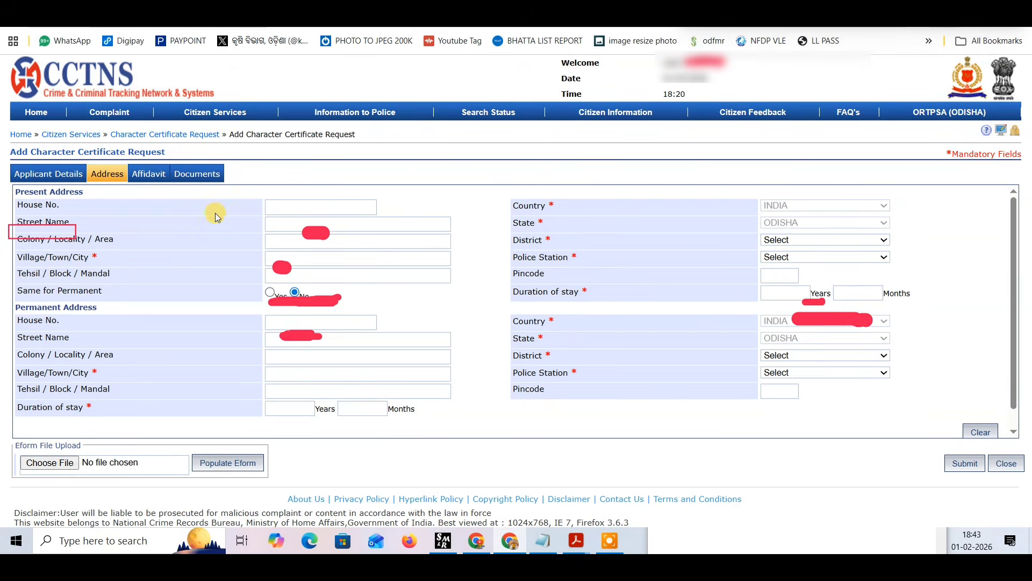
pyautogui.click(277, 259)
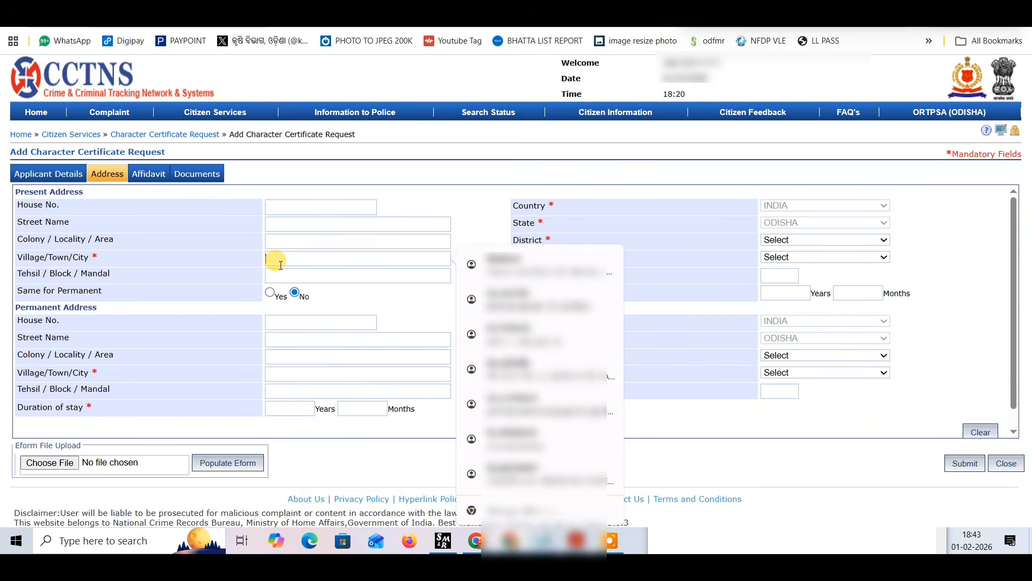
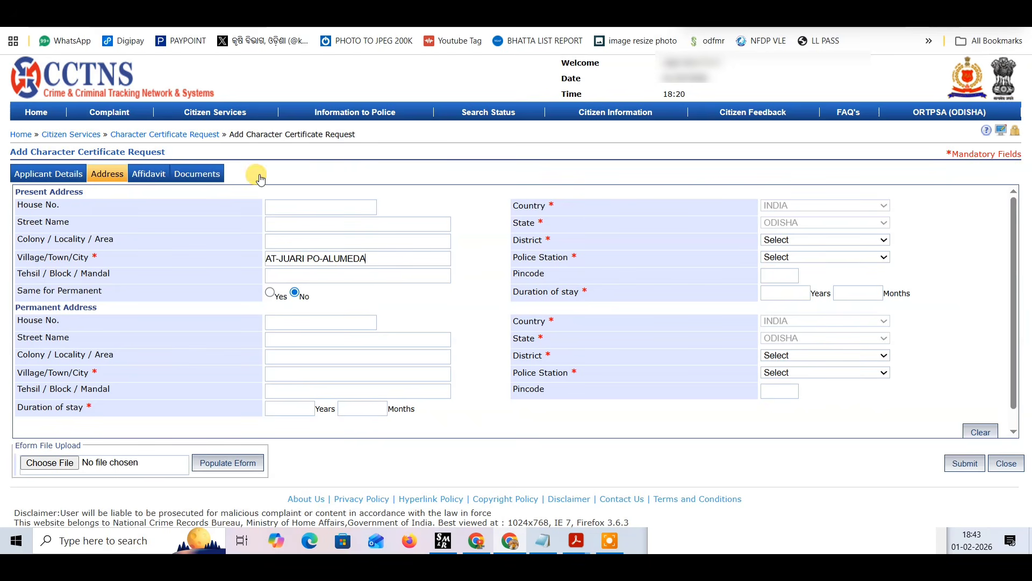
pyautogui.click(293, 291)
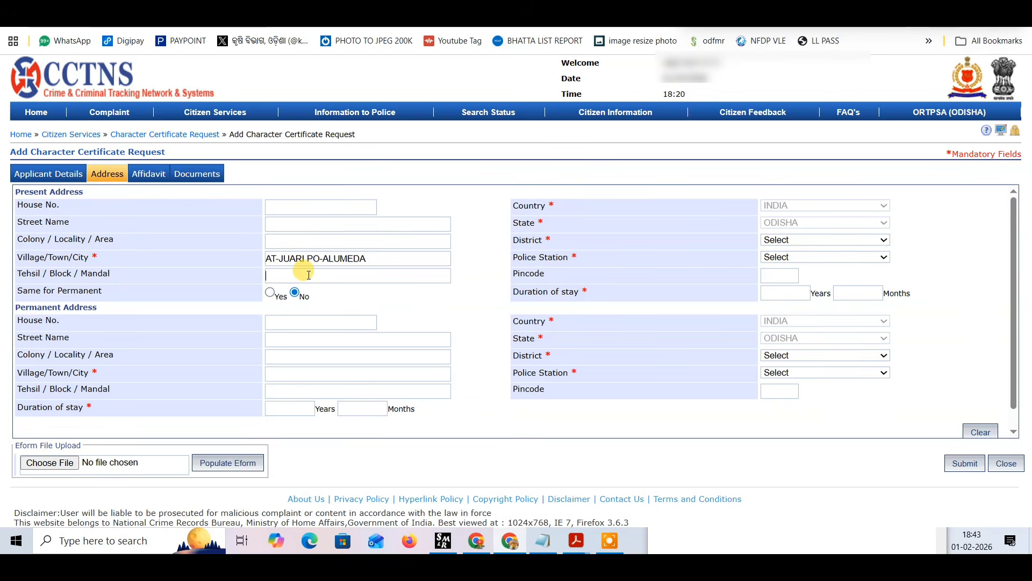
pyautogui.write('BALESWAR')
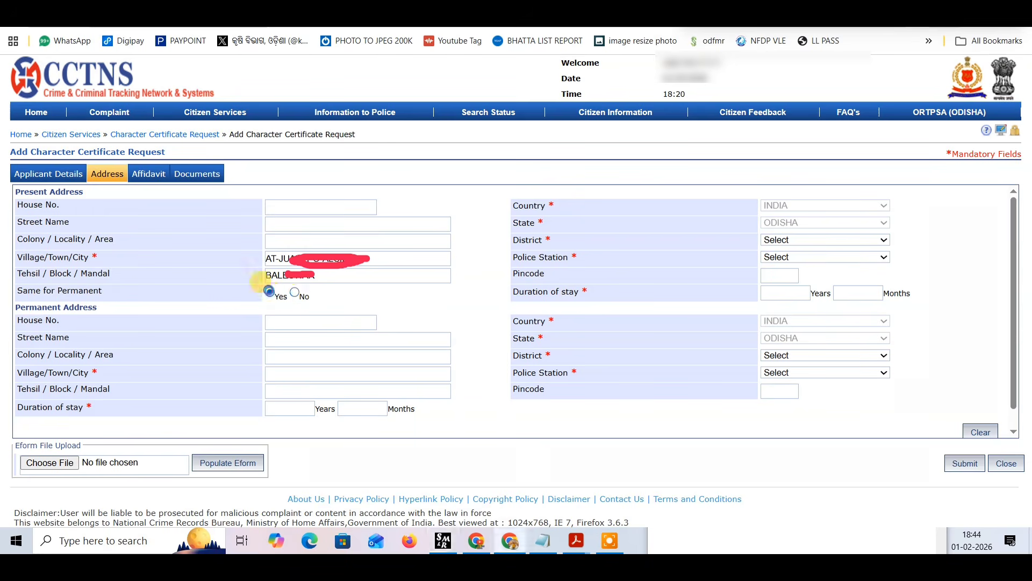
pyautogui.click(269, 292)
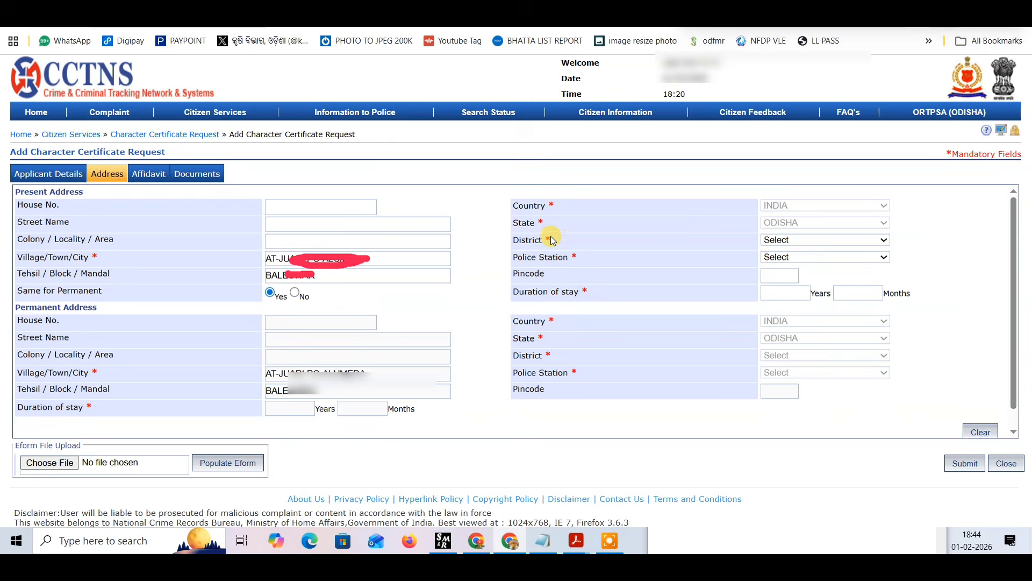
# Set the present address's district to BALASORE and its police station to SINGLA.
pyautogui.click(780, 242)
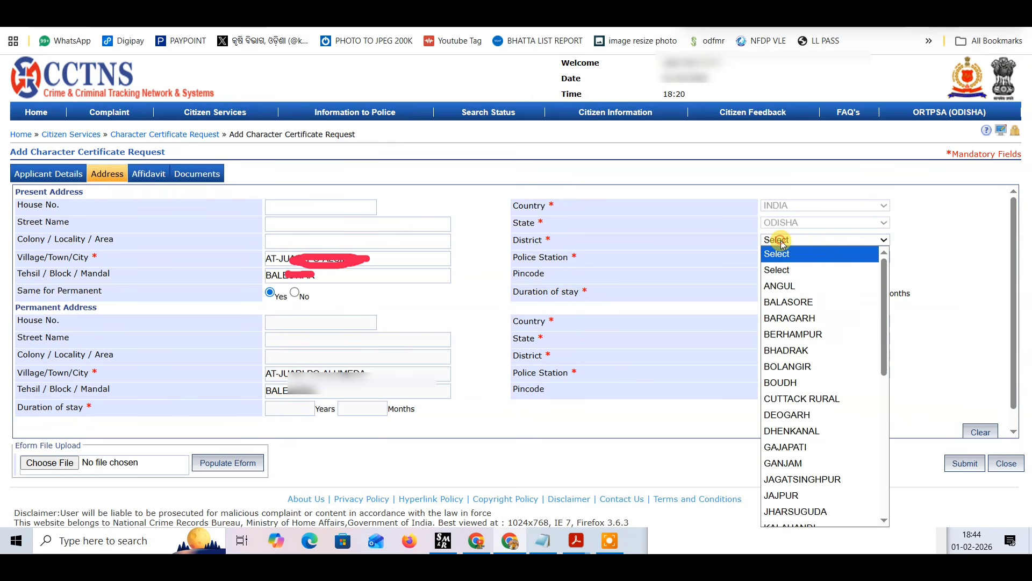
pyautogui.click(788, 302)
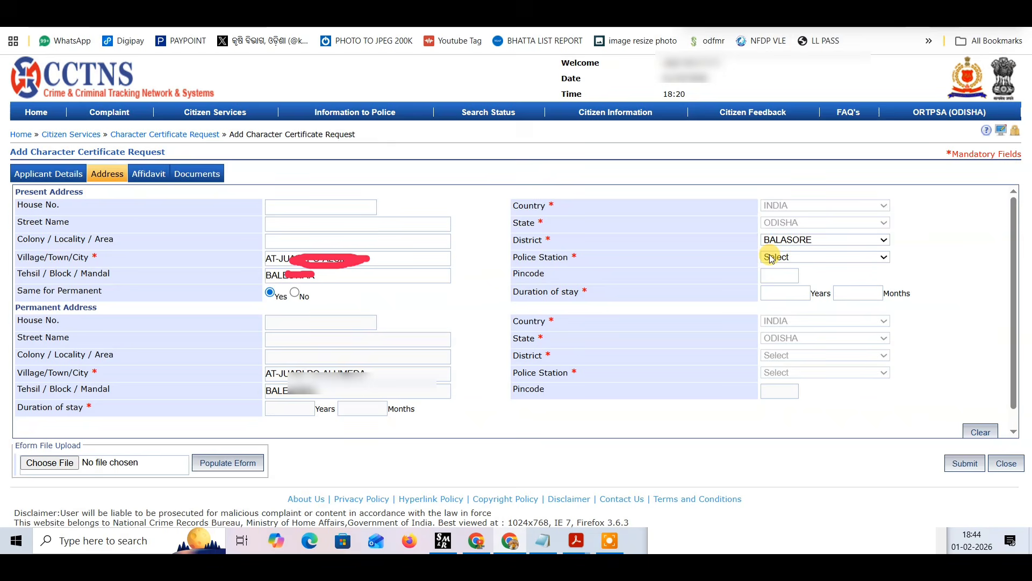
pyautogui.click(772, 259)
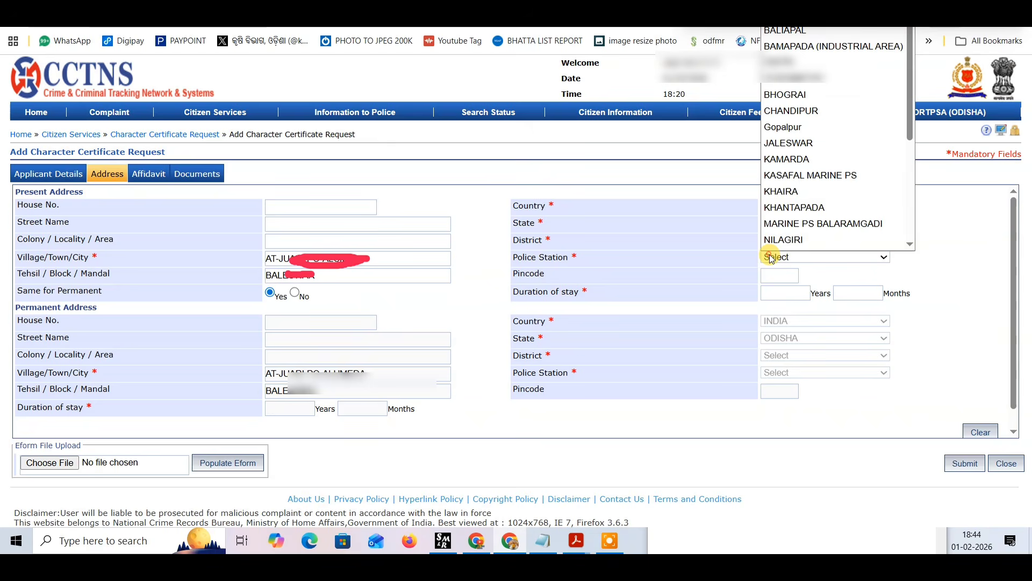
pyautogui.write('sin')
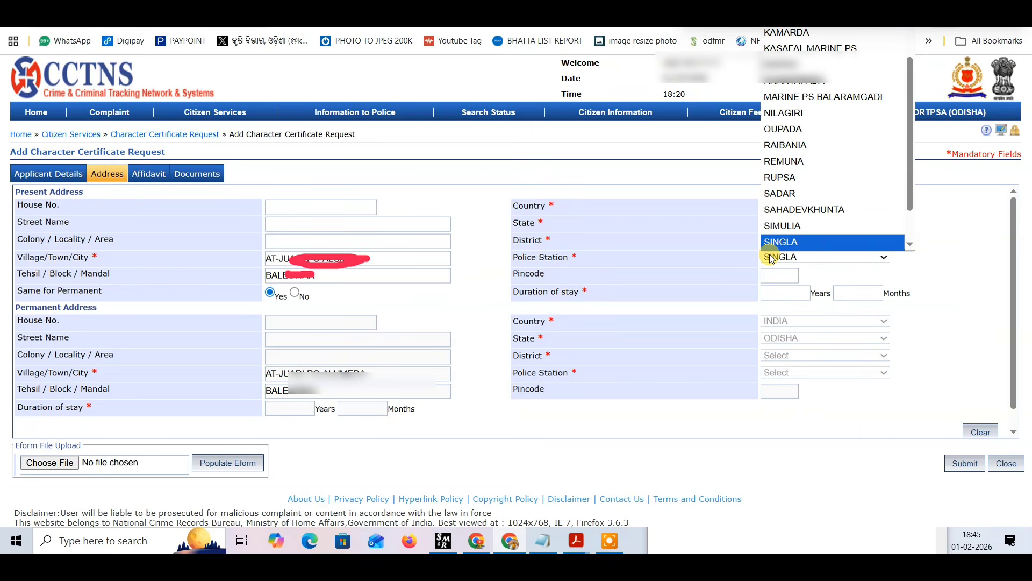
pyautogui.press('Return')
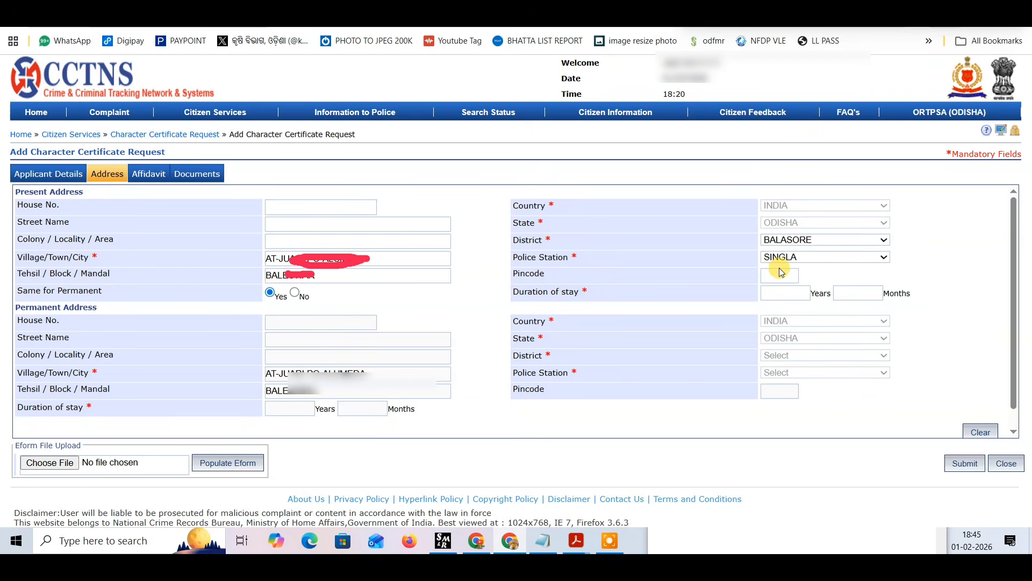
# Enter the pincode of the present address.
pyautogui.click(773, 276)
pyautogui.write('756')
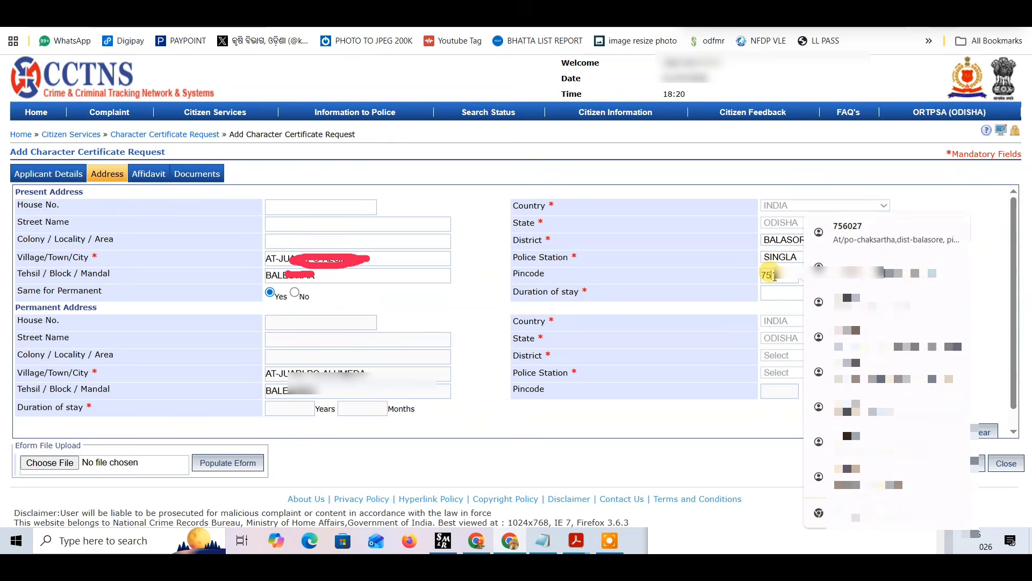
pyautogui.click(744, 304)
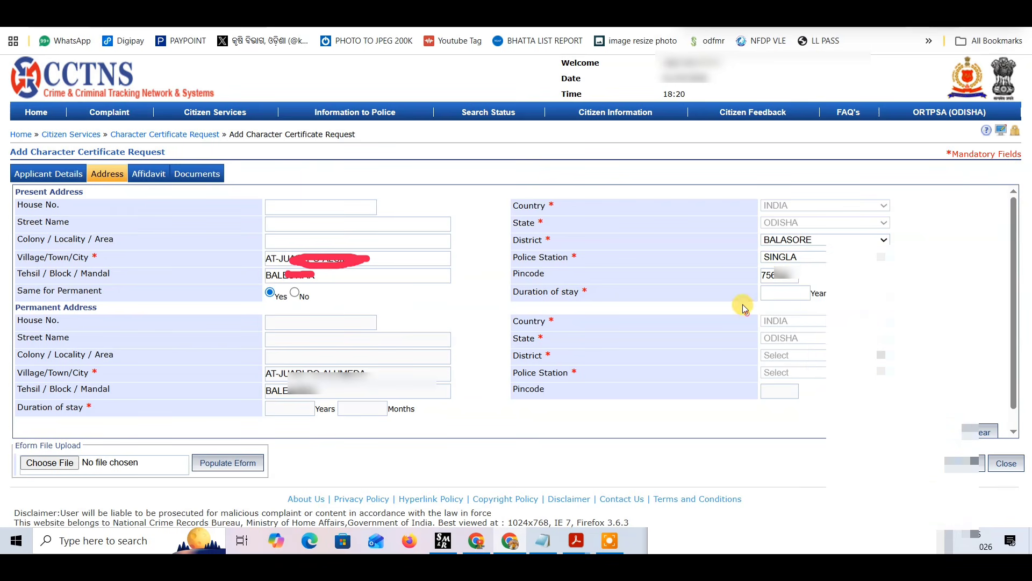
# Set the present address's duration of stay to 23 years 6 months and continue to the affidavit section.
pyautogui.click(768, 290)
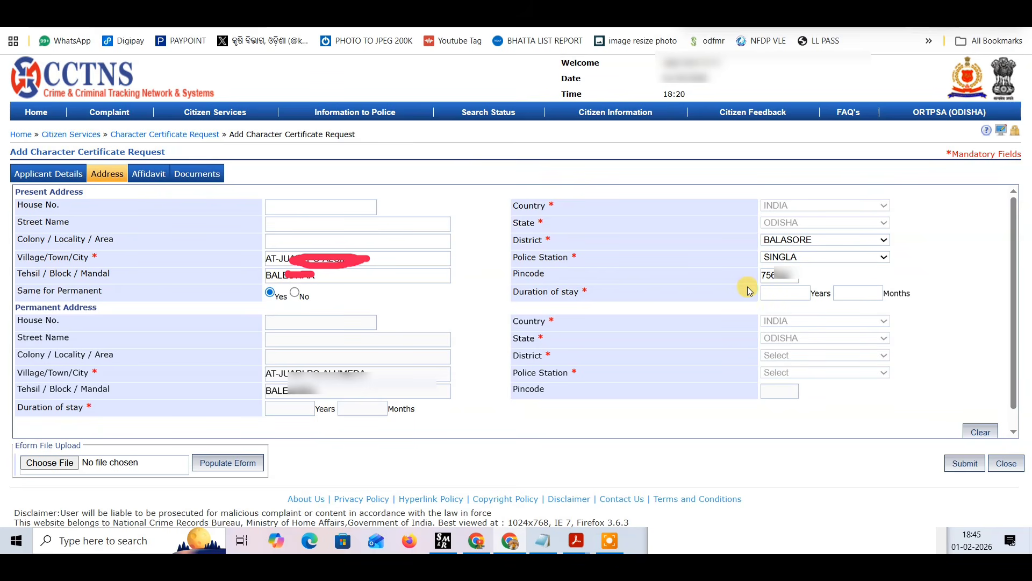
pyautogui.write('23')
pyautogui.press('Tab')
pyautogui.write('6')
pyautogui.click(592, 408)
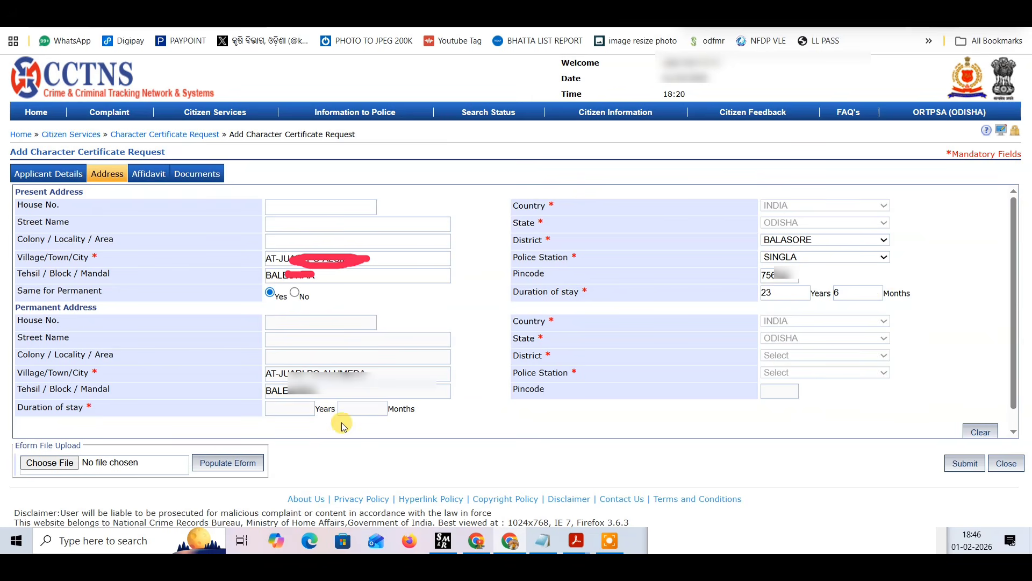
pyautogui.click(319, 404)
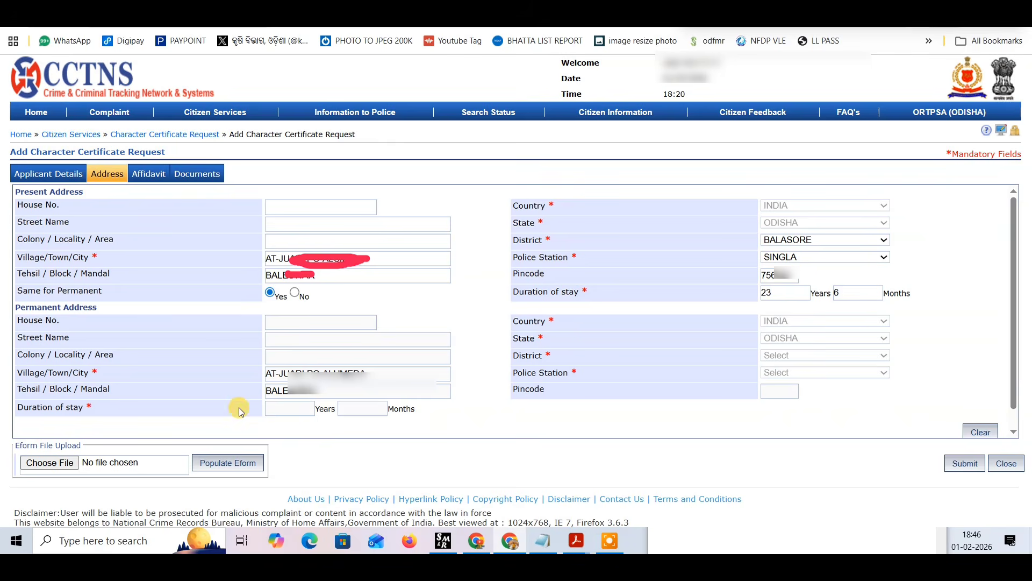
pyautogui.click(276, 411)
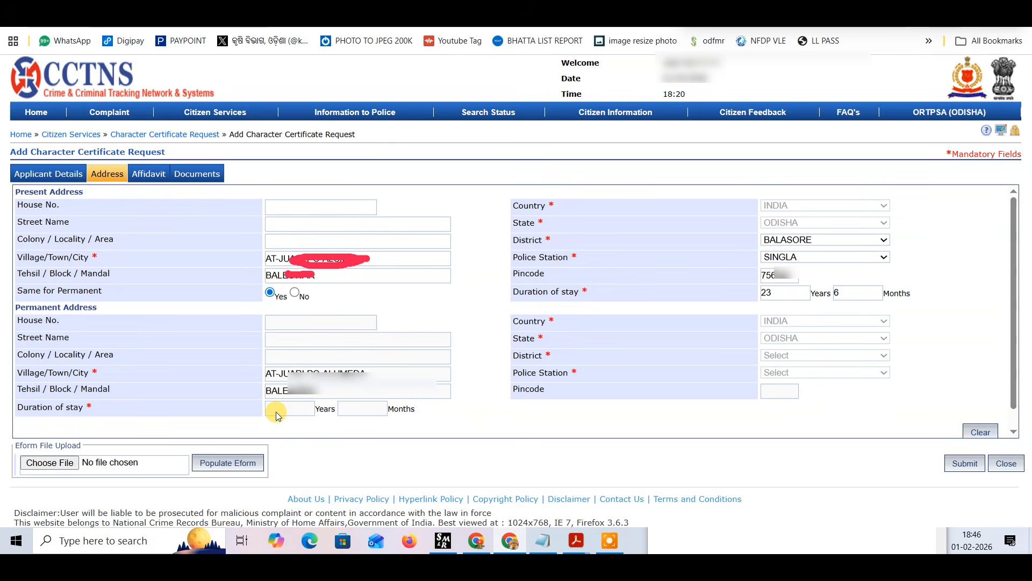
pyautogui.click(149, 180)
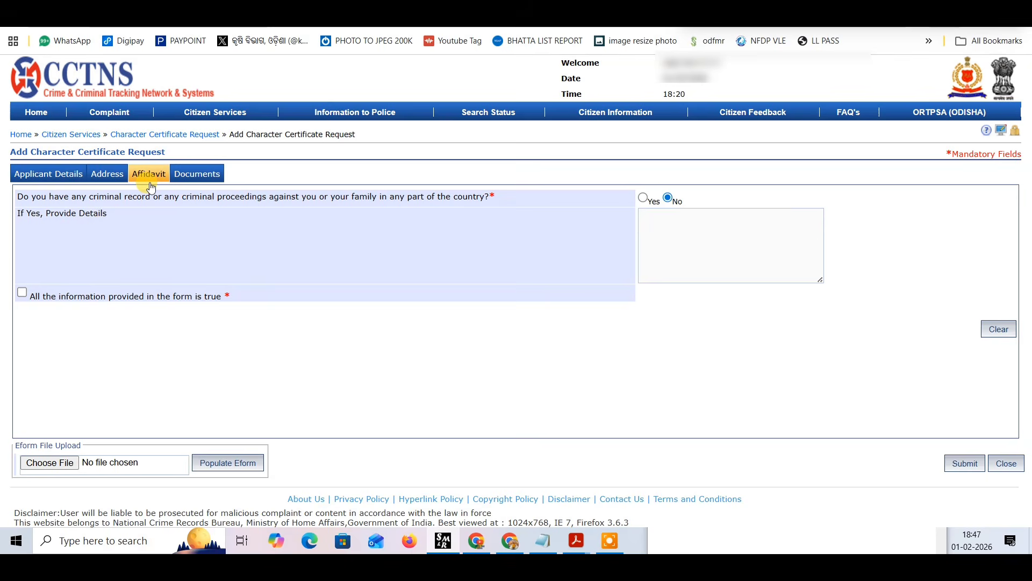
pyautogui.click(643, 197)
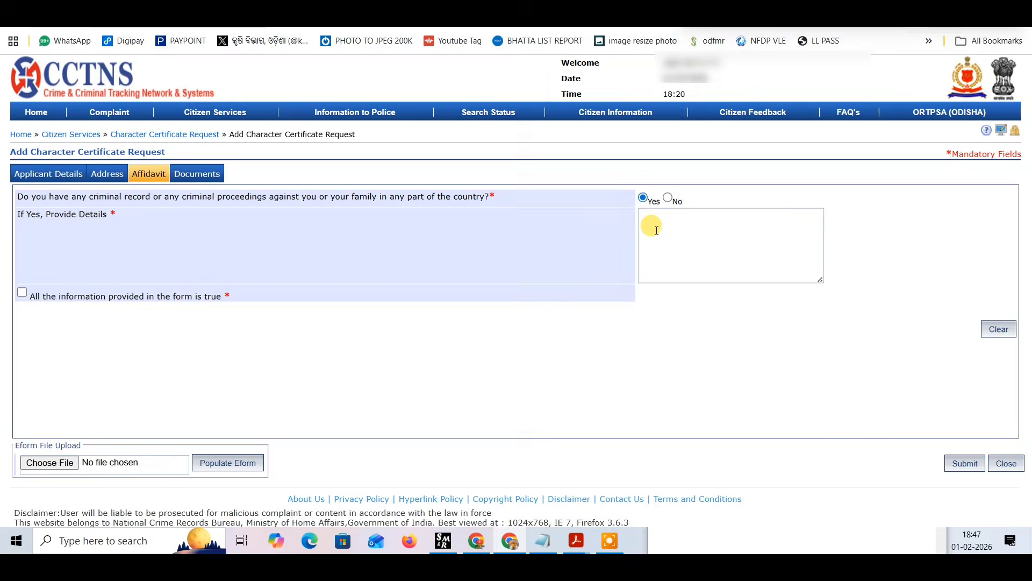
pyautogui.click(656, 230)
pyautogui.write('GFGFG FVXCFFF')
pyautogui.press('BackSpace')
pyautogui.press('BackSpace')
pyautogui.press('BackSpace')
pyautogui.press('BackSpace')
pyautogui.press('BackSpace')
pyautogui.press('BackSpace')
pyautogui.press('BackSpace')
pyautogui.press('BackSpace')
pyautogui.press('BackSpace')
pyautogui.press('BackSpace')
pyautogui.press('BackSpace')
pyautogui.press('BackSpace')
pyautogui.press('BackSpace')
# Answer No to the criminal record question and declare that all the information provided in the form is true.
pyautogui.click(670, 199)
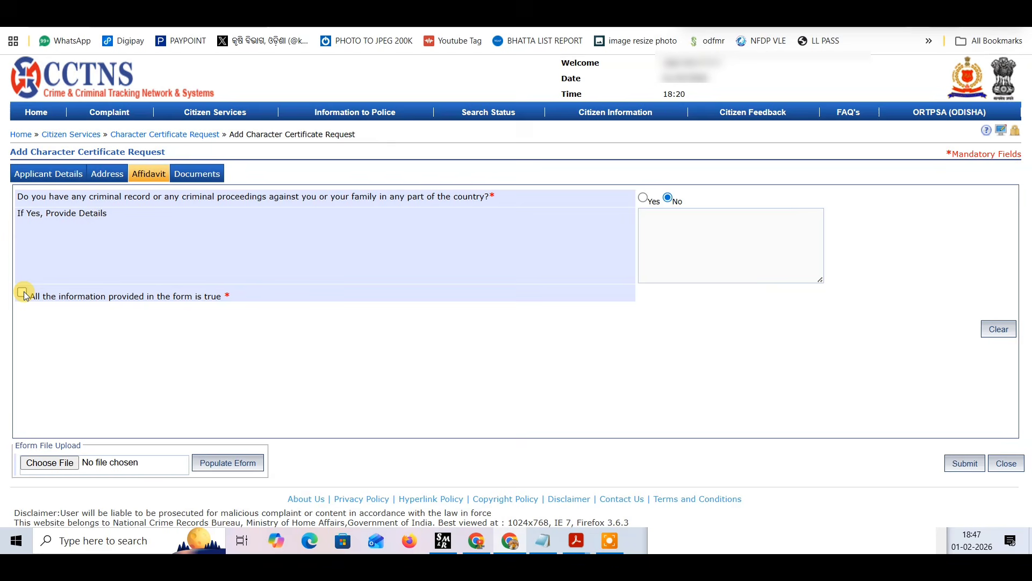
pyautogui.click(23, 293)
# Upload dipuaa.jpg as the address proof in the documents section and check it among the uploaded documents.
pyautogui.click(197, 180)
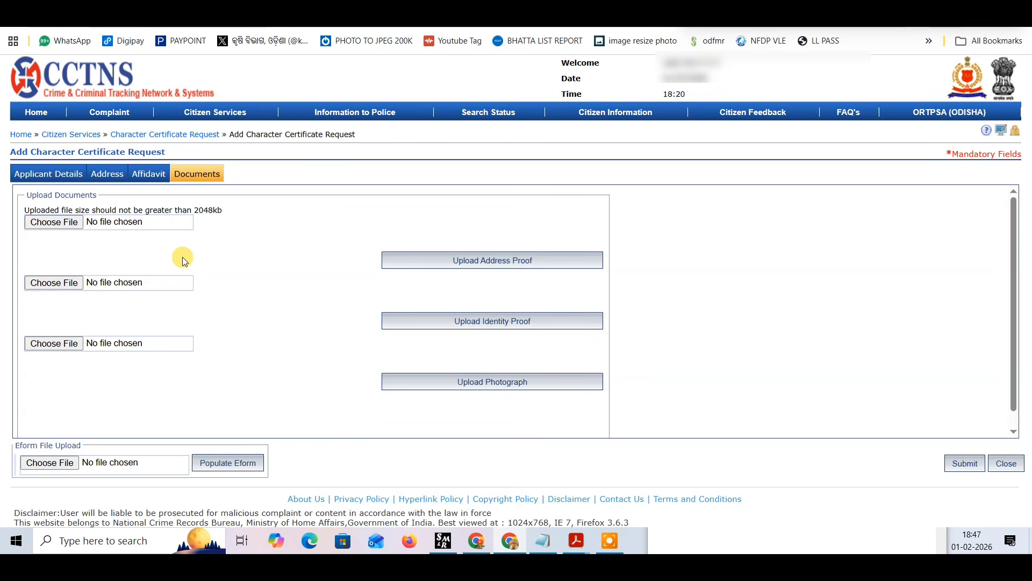
pyautogui.click(51, 223)
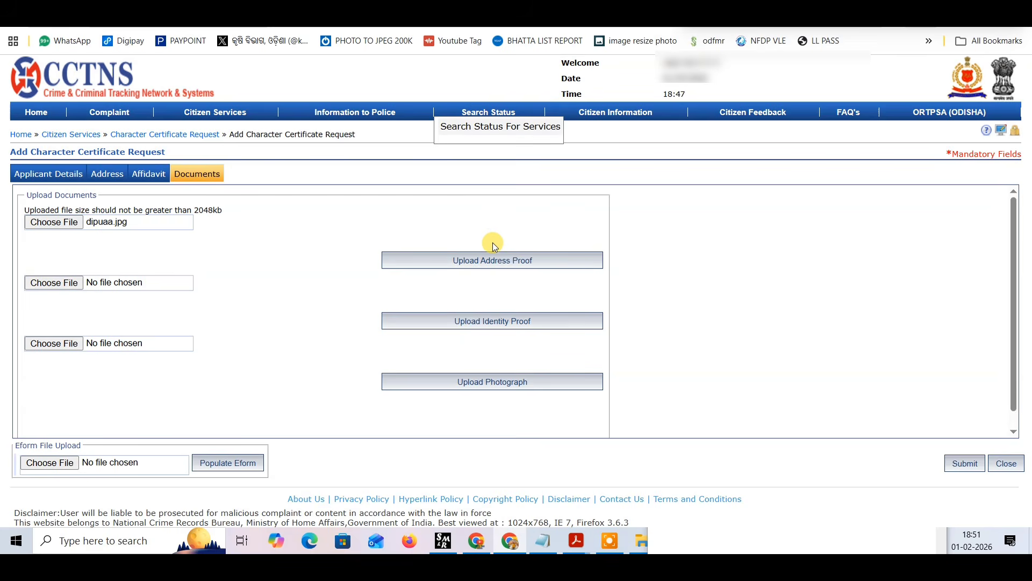
pyautogui.click(489, 261)
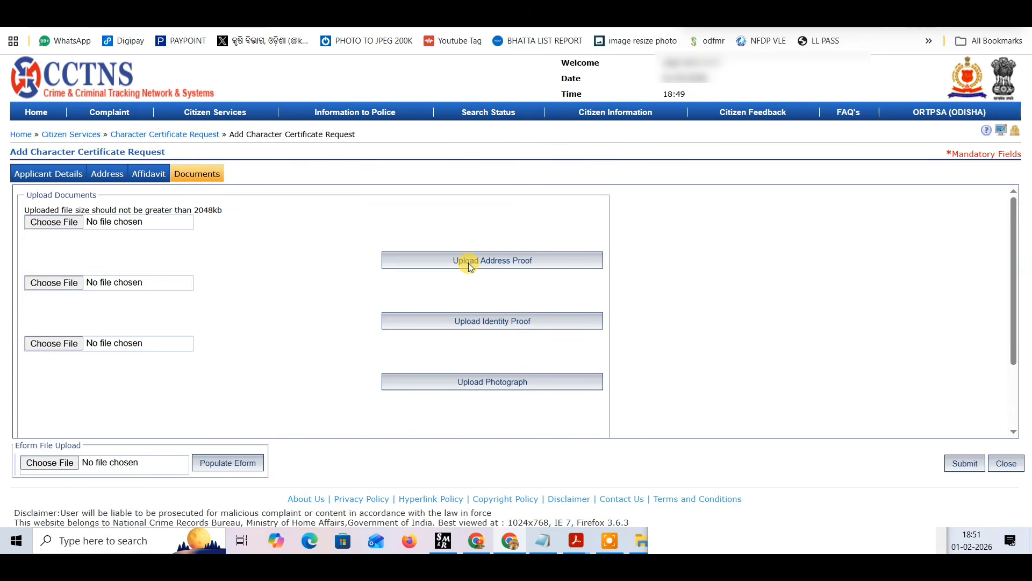
pyautogui.scroll(-2, 430, 277)
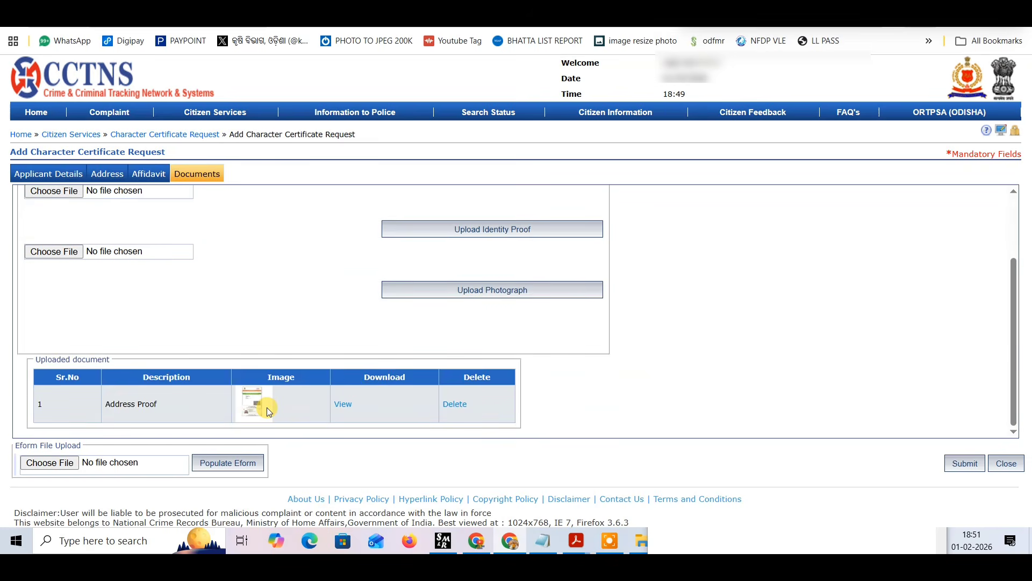
pyautogui.scroll(2, 266, 410)
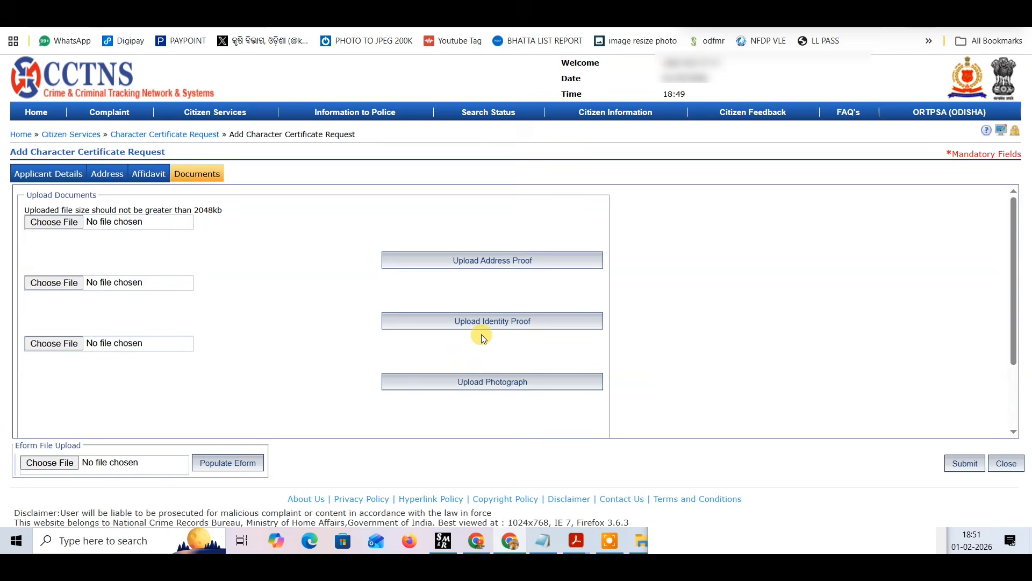
# Upload dipuaa.jpg as the identity proof and check it among the uploaded documents.
pyautogui.click(64, 278)
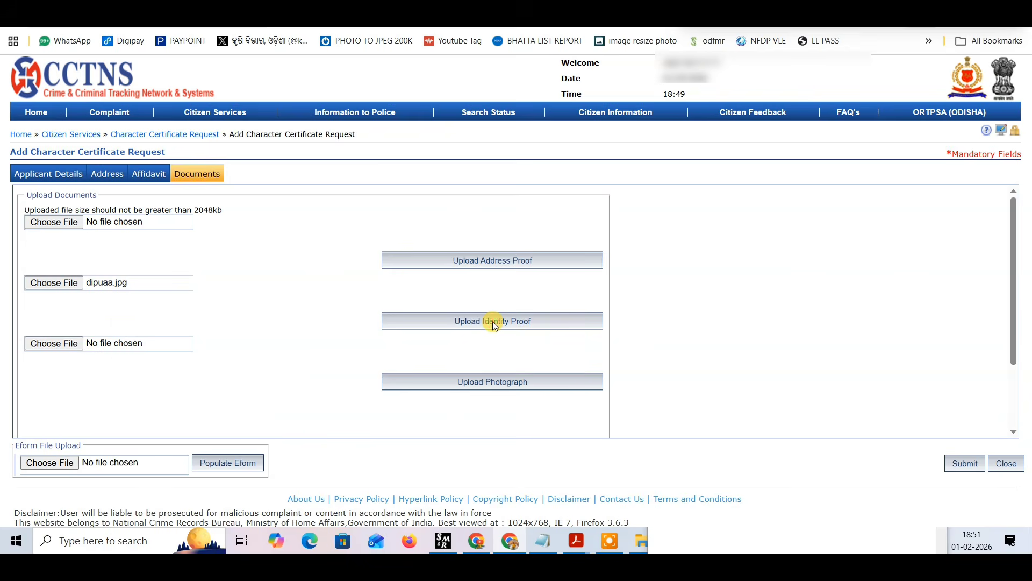
pyautogui.click(494, 323)
pyautogui.scroll(-3, 371, 296)
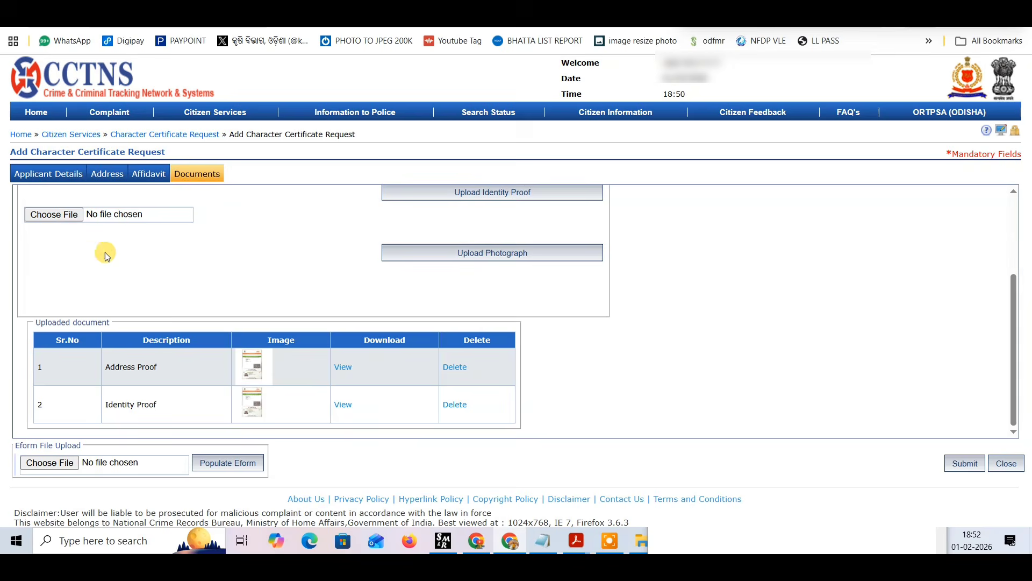
# Upload dipu.jpg as the applicant's photograph and check it among the uploaded documents.
pyautogui.click(56, 215)
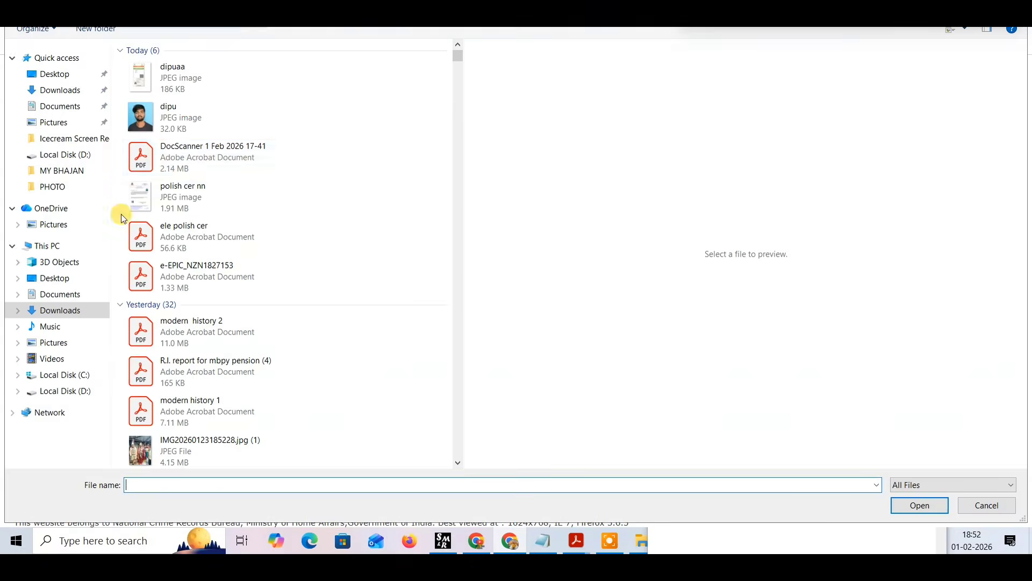
pyautogui.doubleClick(202, 125)
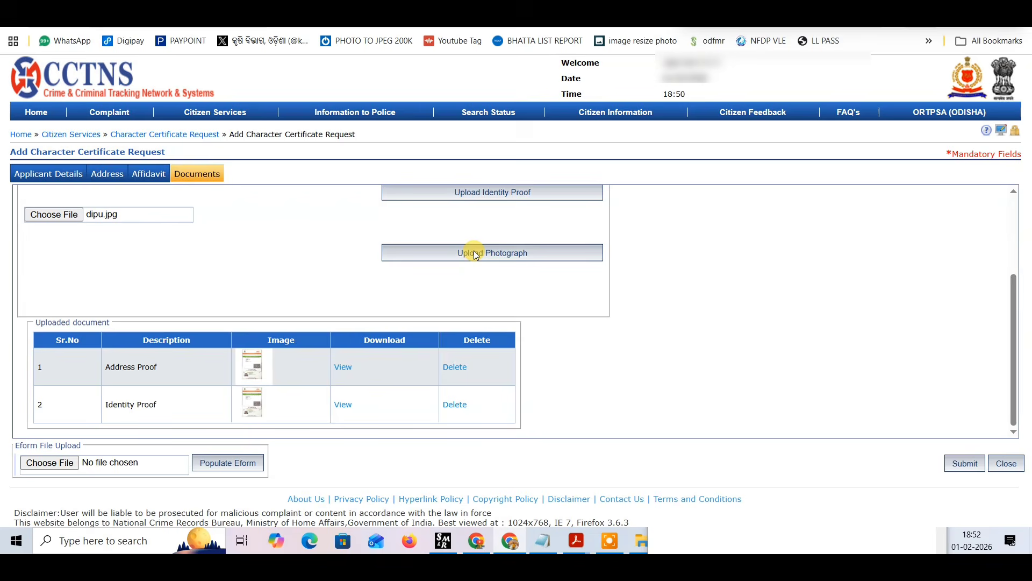
pyautogui.click(475, 254)
pyautogui.scroll(-5, 317, 377)
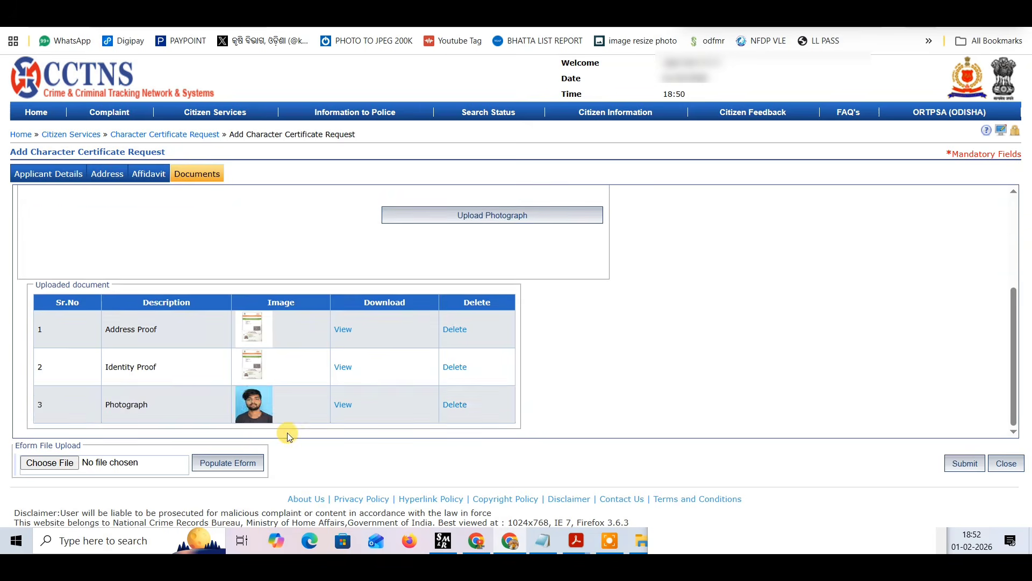
pyautogui.scroll(5, 248, 369)
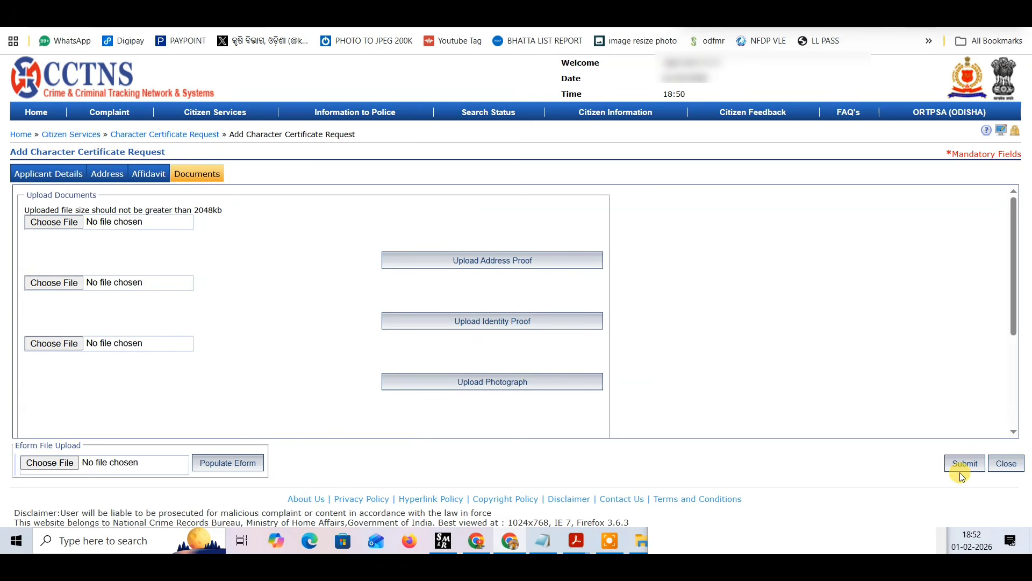
# Submit the character certificate request, then review and confirm the e-challan details to reach the payment options.
pyautogui.click(962, 466)
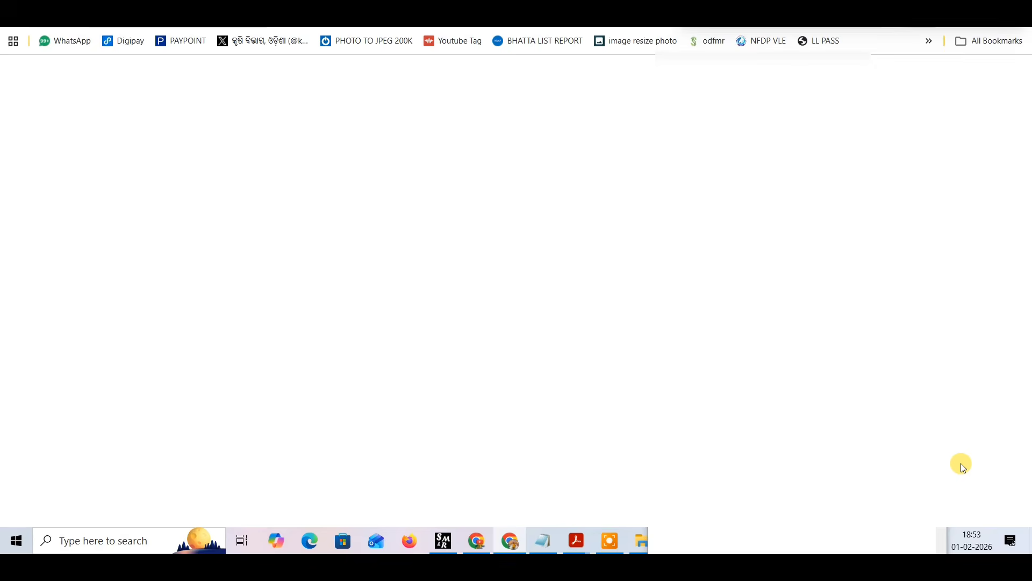
pyautogui.scroll(-1, 740, 315)
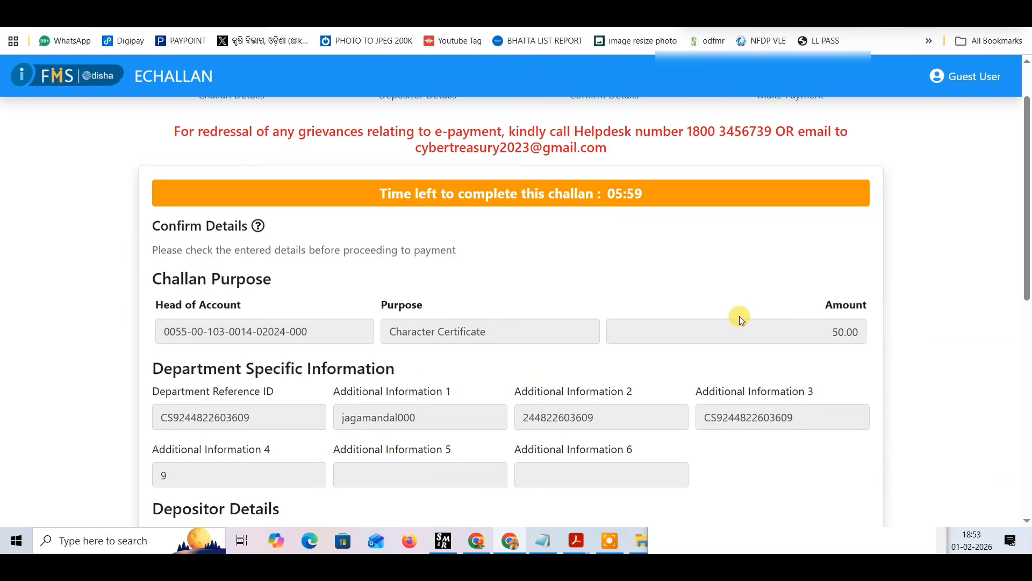
pyautogui.doubleClick(831, 329)
pyautogui.scroll(-8, 853, 329)
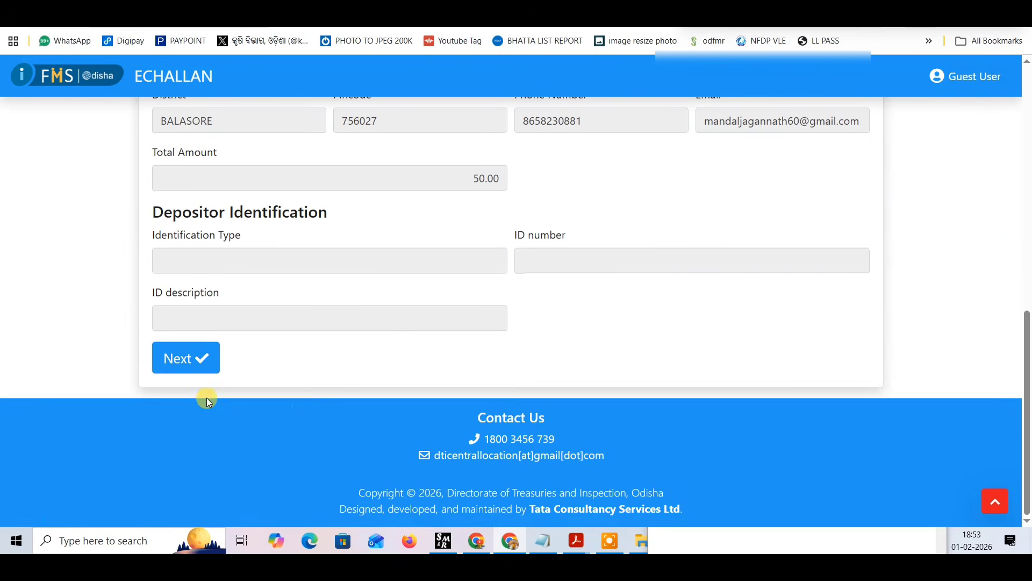
pyautogui.click(185, 357)
# Choose Wallet as the payment mode with the CSC Wallet option of the SBI ePay Payment Gateway.
pyautogui.scroll(-5, 433, 385)
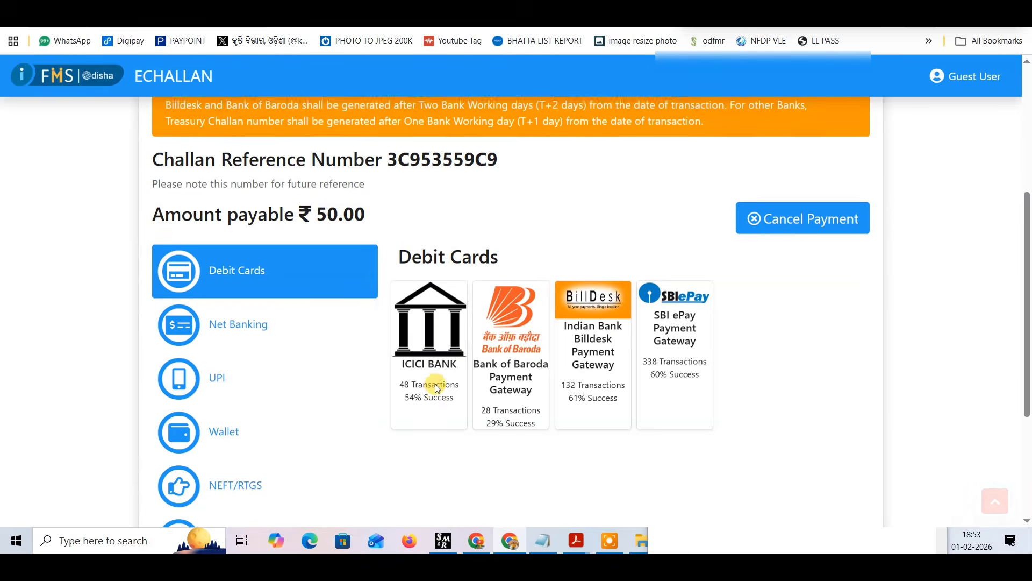
pyautogui.scroll(-1, 433, 387)
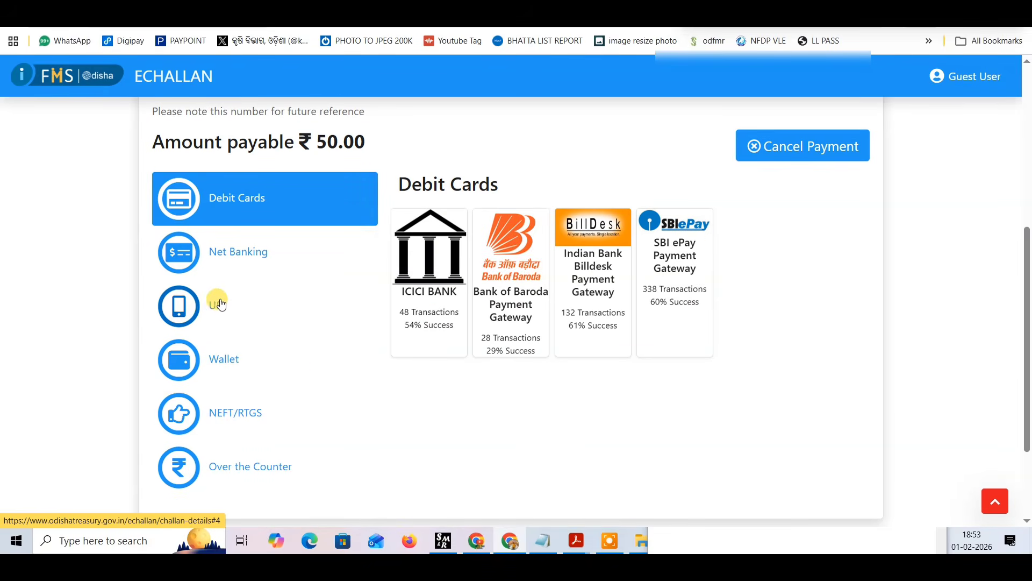
pyautogui.click(219, 363)
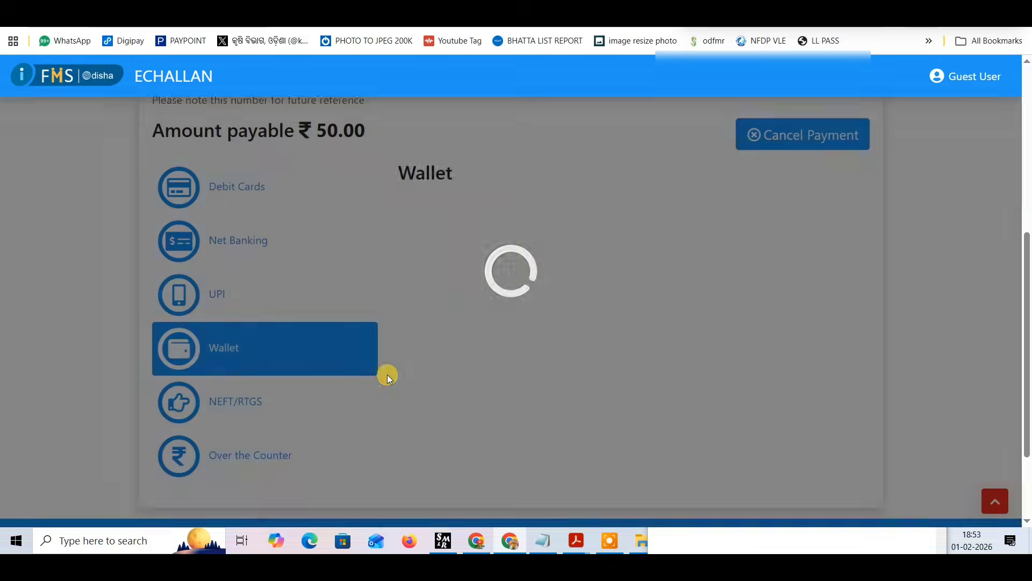
pyautogui.scroll(-2, 521, 191)
pyautogui.scroll(1, 522, 193)
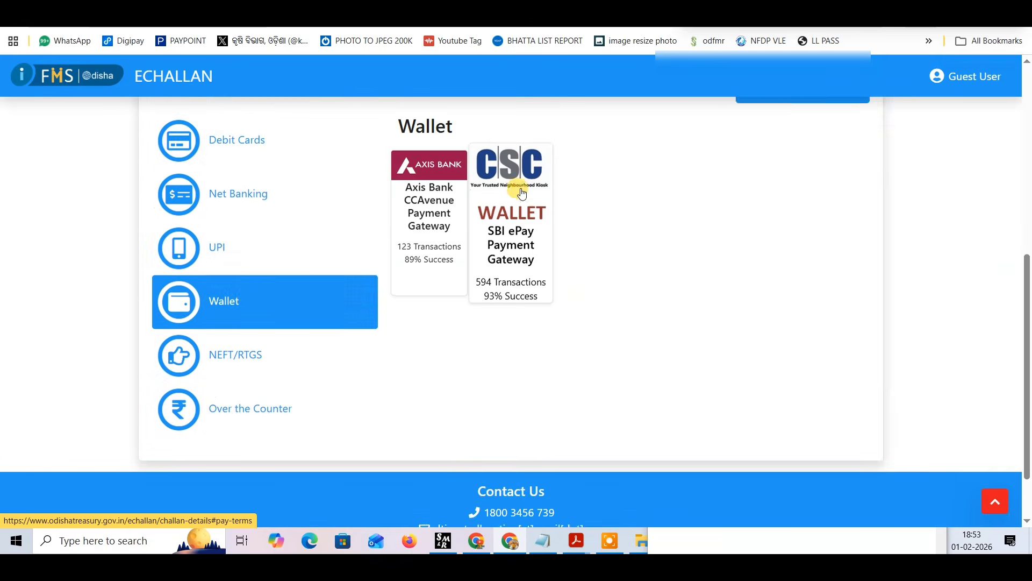
pyautogui.click(521, 230)
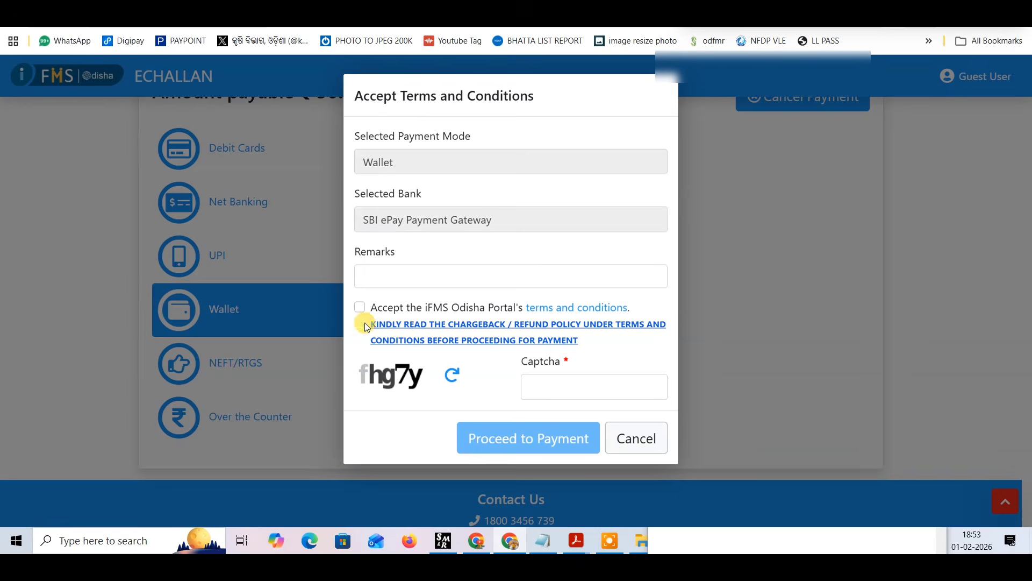
# Accept the iFMS Odisha Portal's terms and conditions, enter the captcha and proceed to payment.
pyautogui.click(360, 307)
pyautogui.click(534, 379)
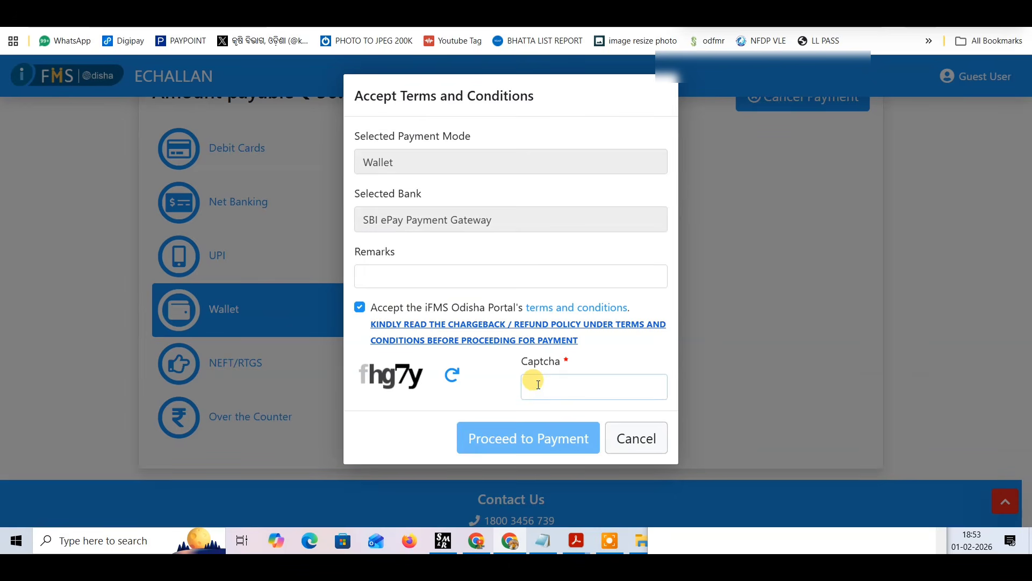
pyautogui.write('fhg7y')
pyautogui.click(511, 434)
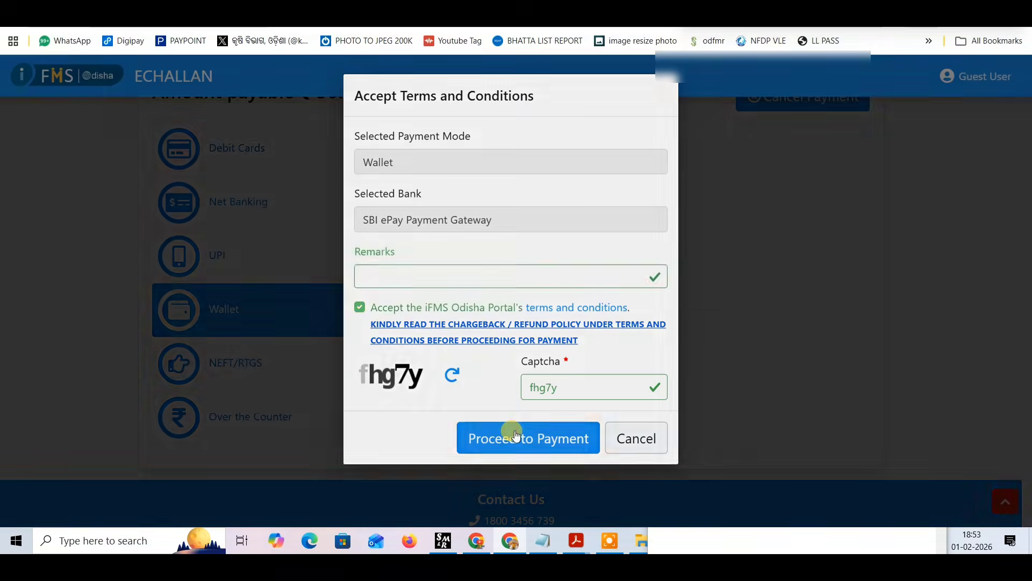
# Select CSC Wallet for the SBI ePay payment and enter the 12-digit CSC ID.
pyautogui.click(605, 228)
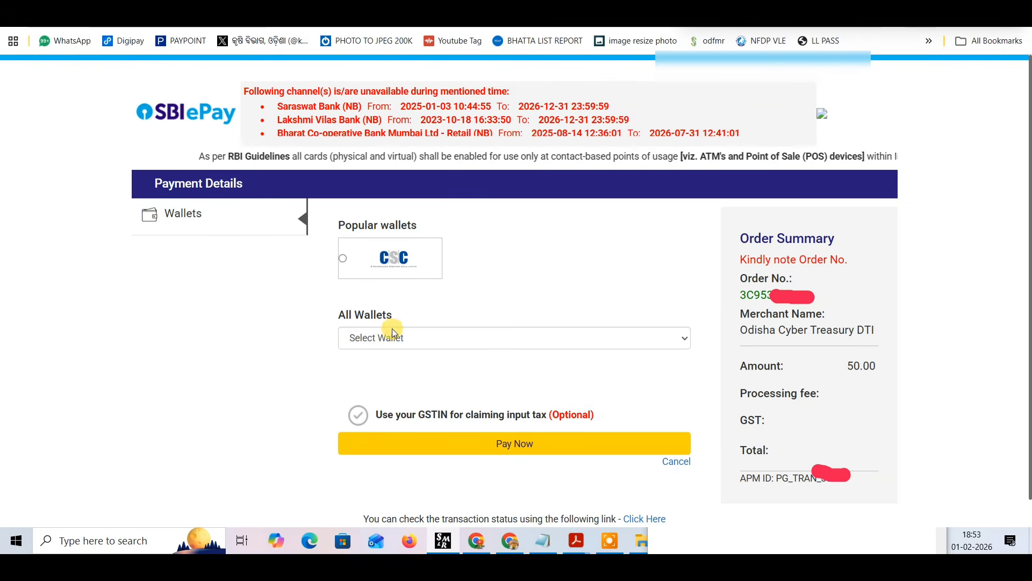
pyautogui.click(394, 340)
pyautogui.click(385, 374)
pyautogui.click(366, 362)
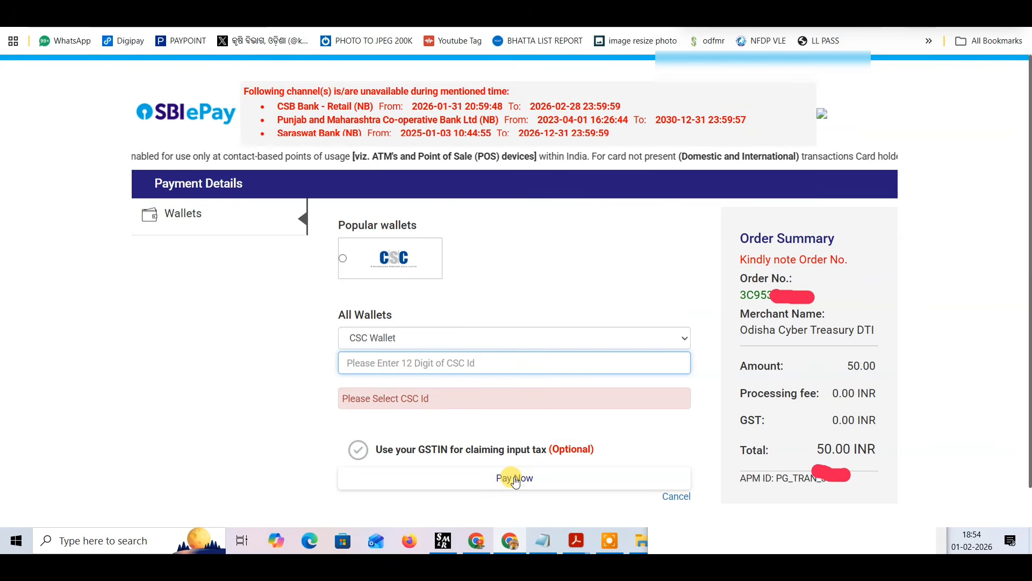
pyautogui.hotkey('ctrl', 'v')
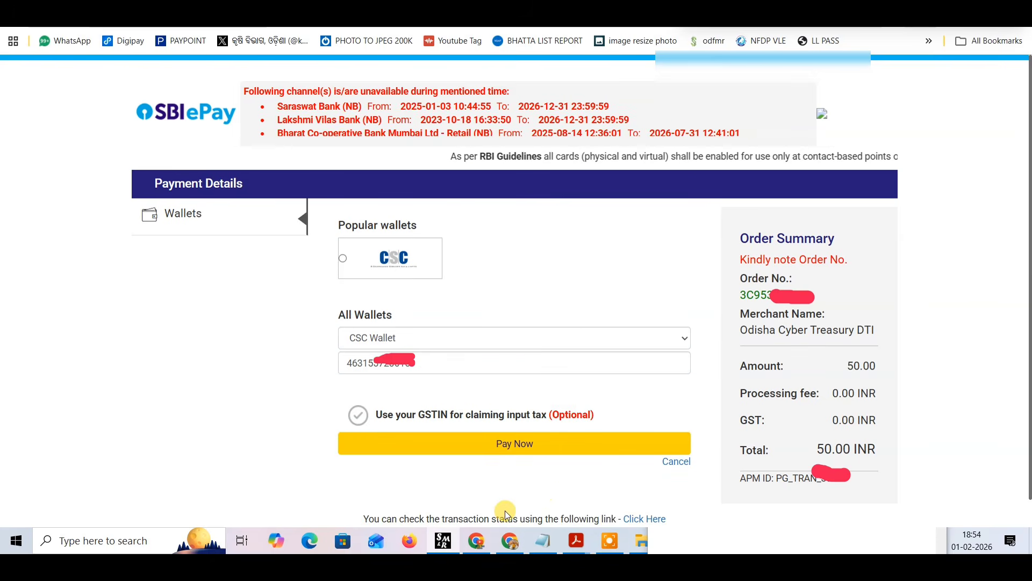
# Proceed with the CSC Wallet payment, enter the CSC account password and validate it.
pyautogui.click(534, 450)
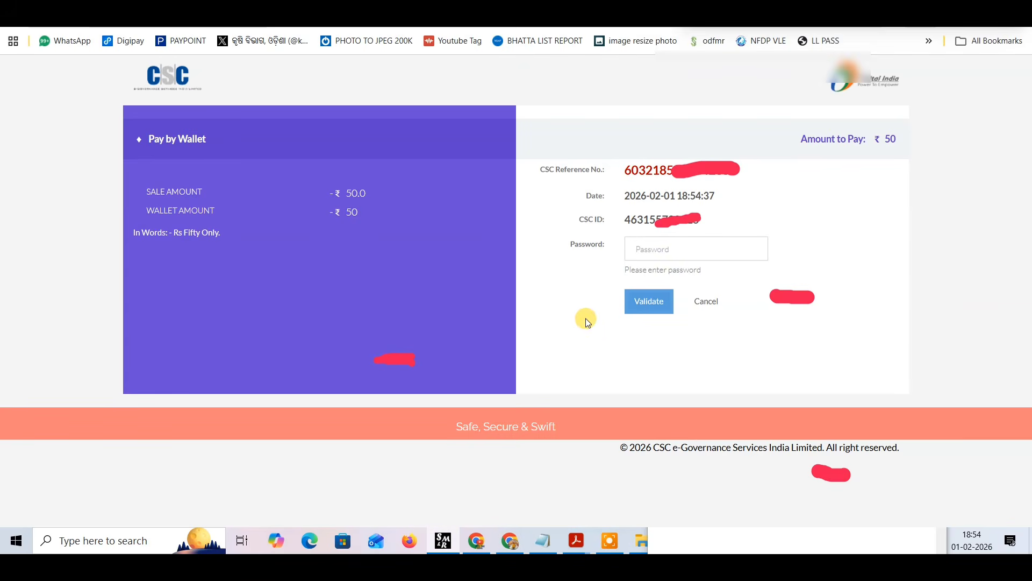
pyautogui.click(645, 254)
pyautogui.hotkey('ctrl', 'v')
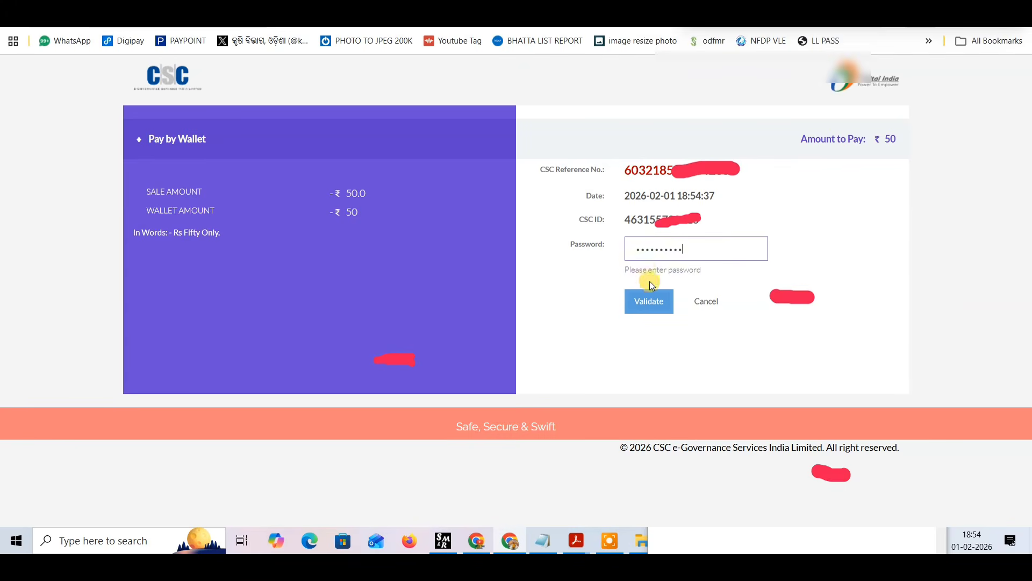
pyautogui.click(641, 302)
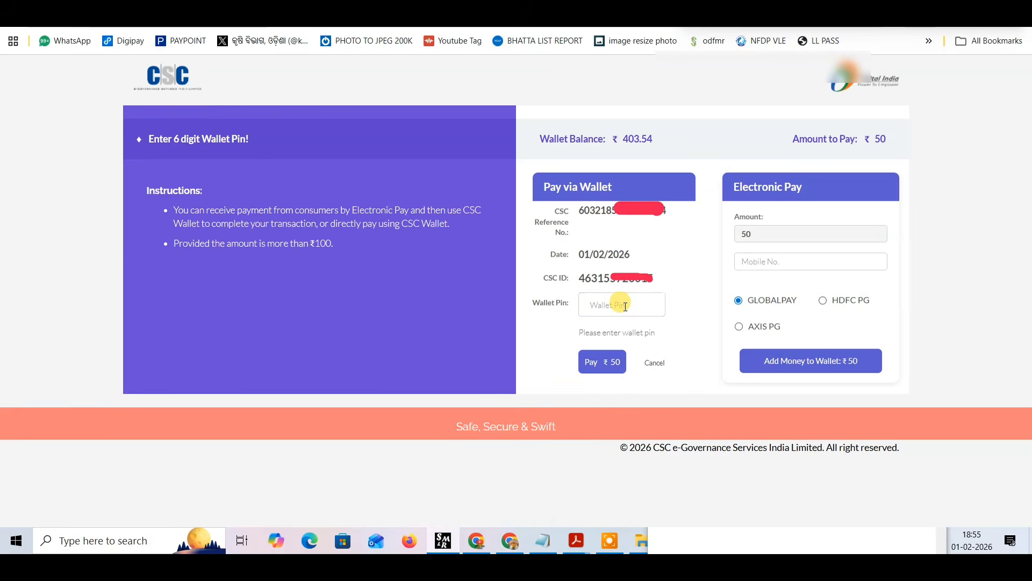
# Enter the 6-digit wallet PIN and pay the ₹50 fee from the CSC Wallet.
pyautogui.click(623, 304)
pyautogui.write('******')
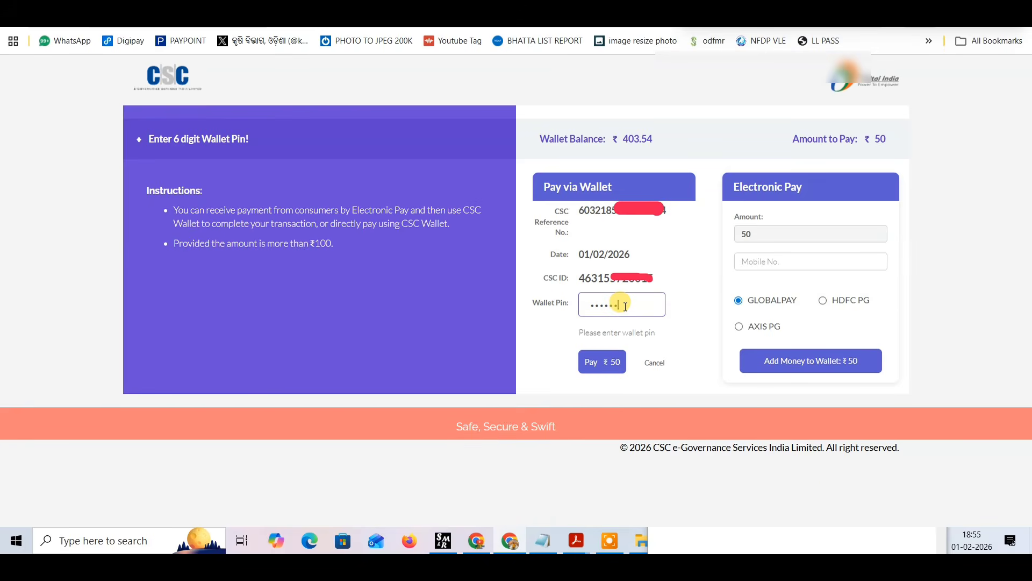
pyautogui.click(602, 362)
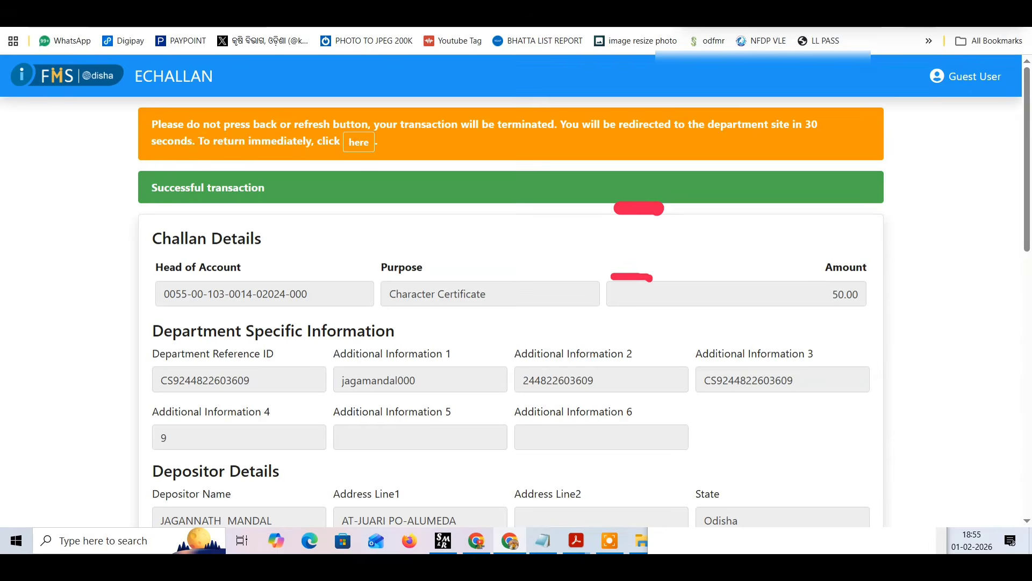
# Return from the e-challan page to the department site and open the printable service request receipt.
pyautogui.click(347, 148)
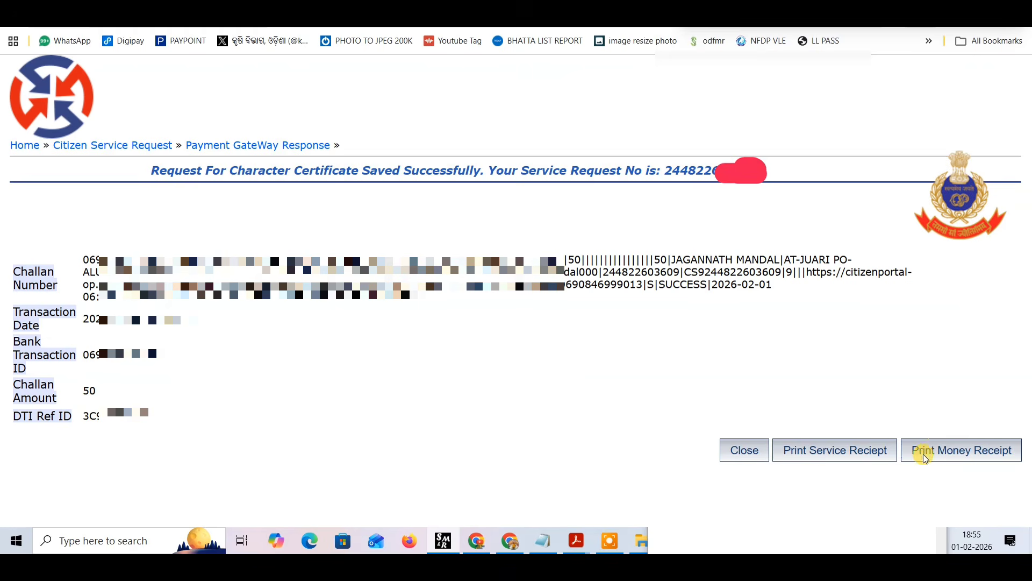
pyautogui.click(834, 450)
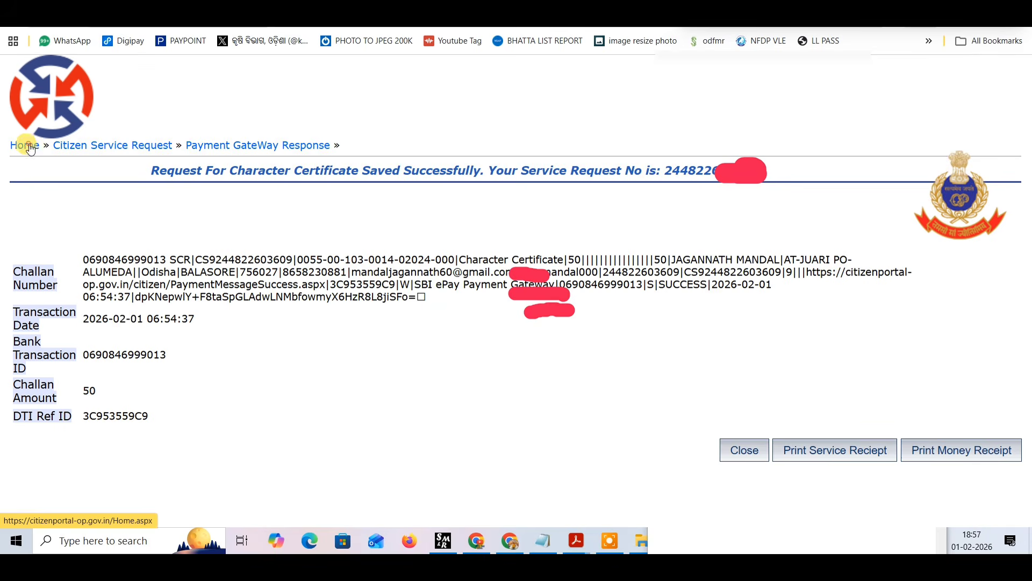
# Return to the Citizen Portal home page and open a blank Add Character Certificate Request form.
pyautogui.click(26, 144)
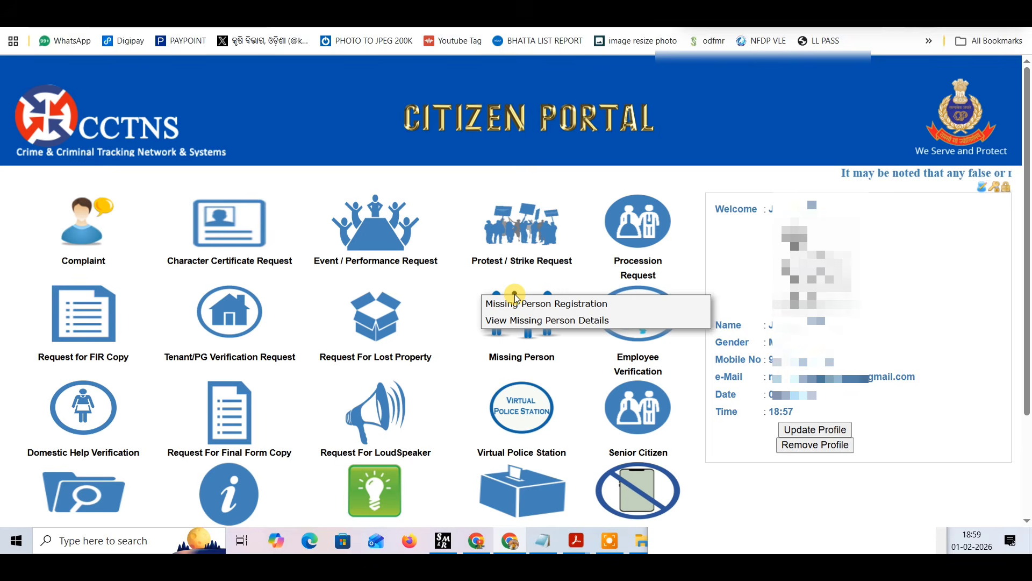
pyautogui.moveTo(318, 227)
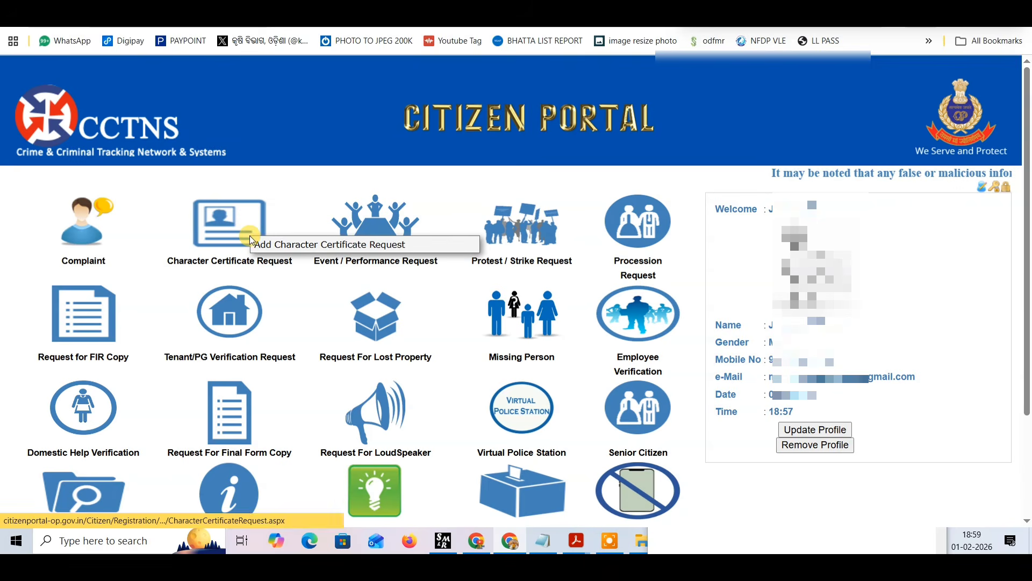
pyautogui.scroll(-1, 224, 302)
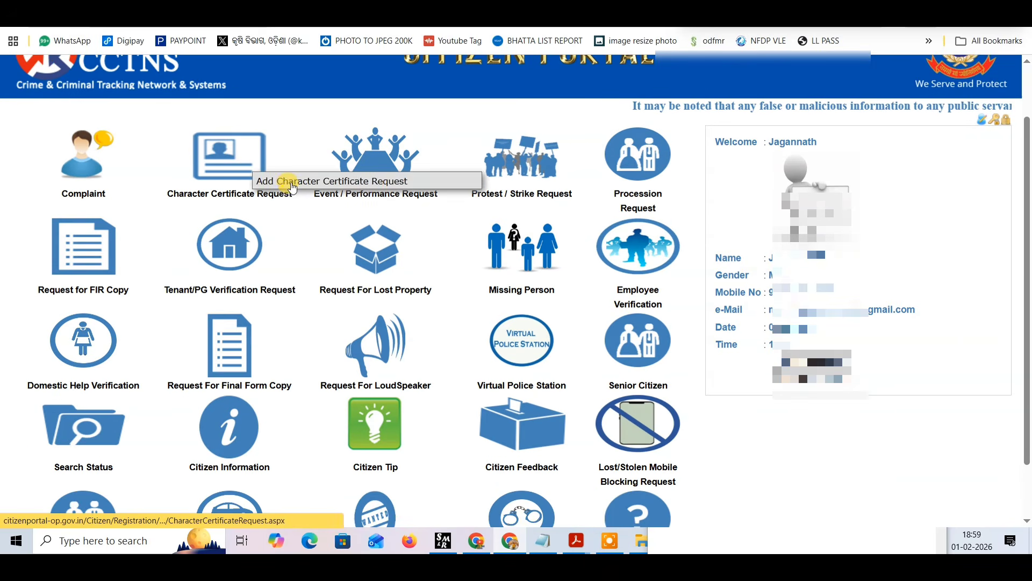
pyautogui.click(263, 194)
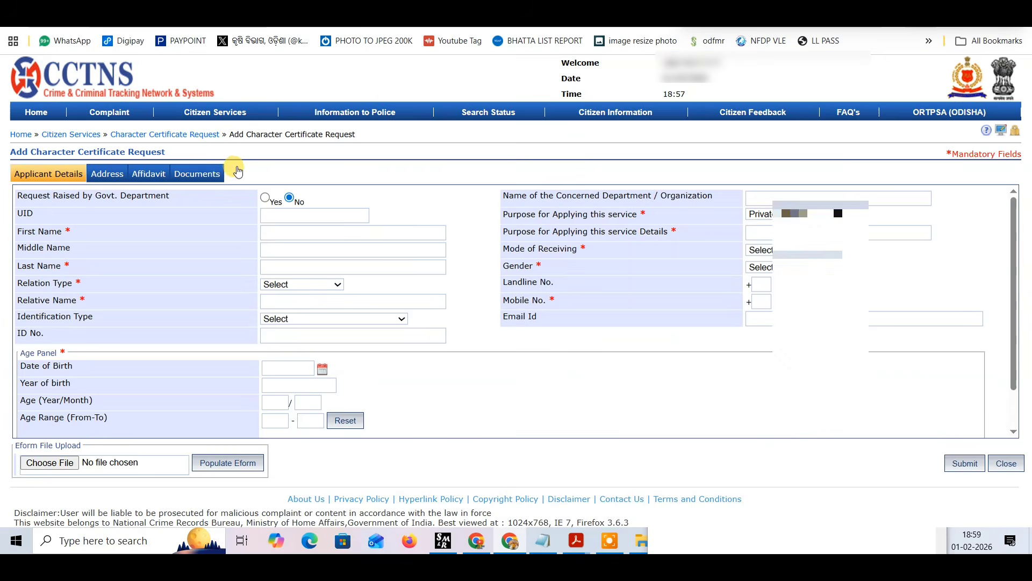
# Open the Search Status For Services page from the character certificate request form.
pyautogui.moveTo(215, 112)
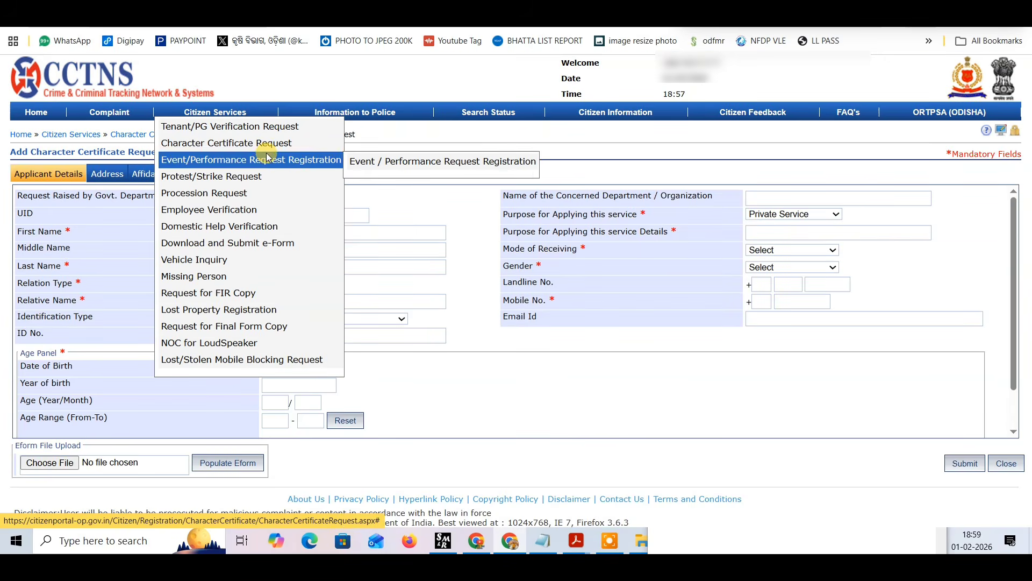
pyautogui.moveTo(364, 105)
pyautogui.moveTo(473, 109)
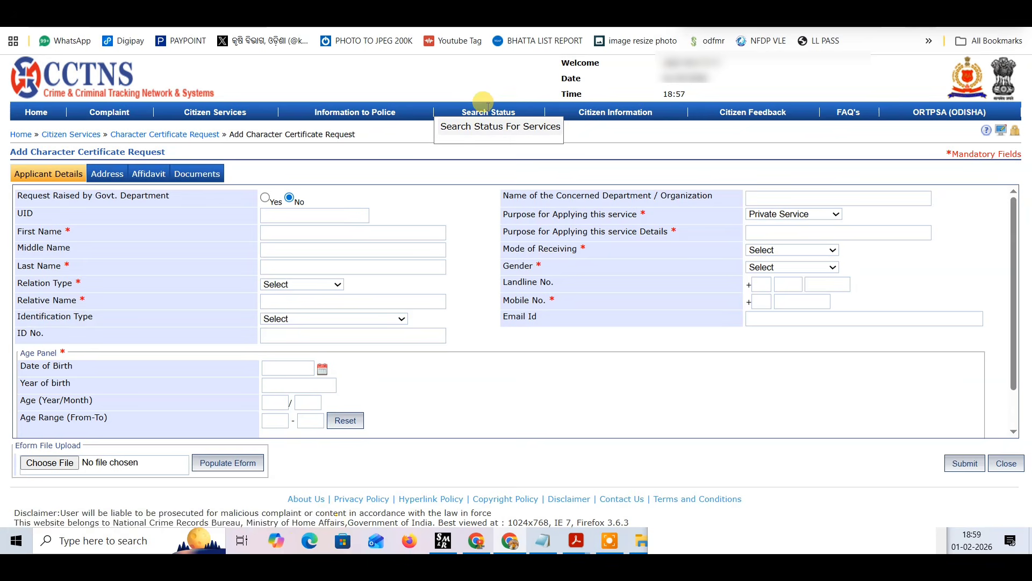
pyautogui.click(488, 132)
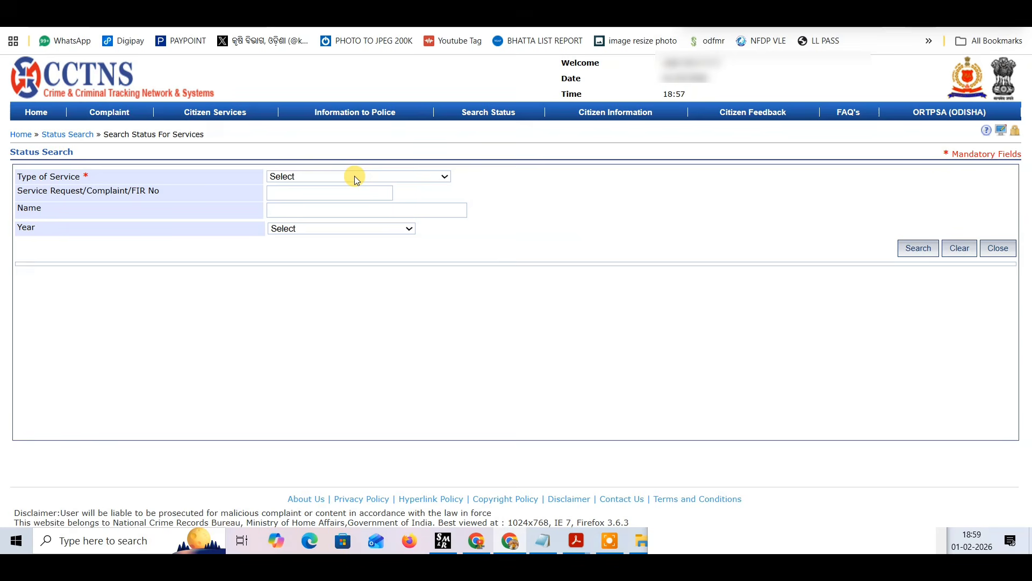
# Search Service Request records of type Character Certificate for 2026 and examine the request's record status and print options.
pyautogui.click(314, 175)
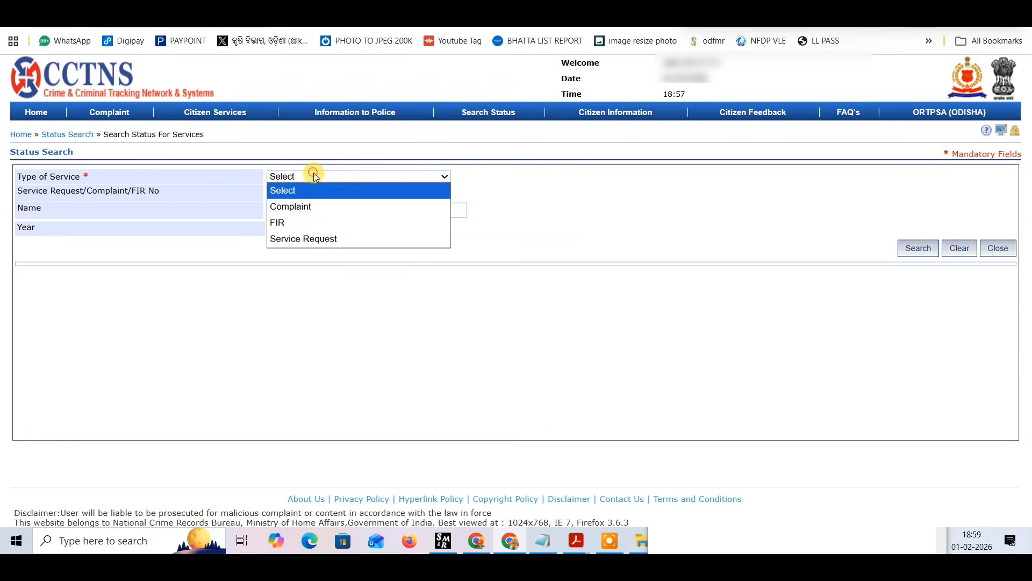
pyautogui.click(296, 237)
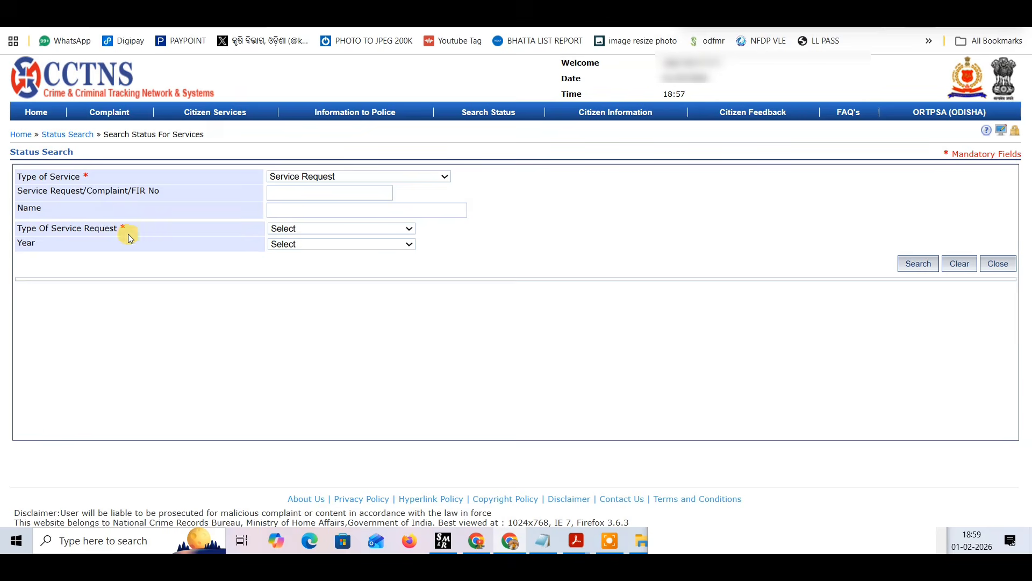
pyautogui.click(326, 232)
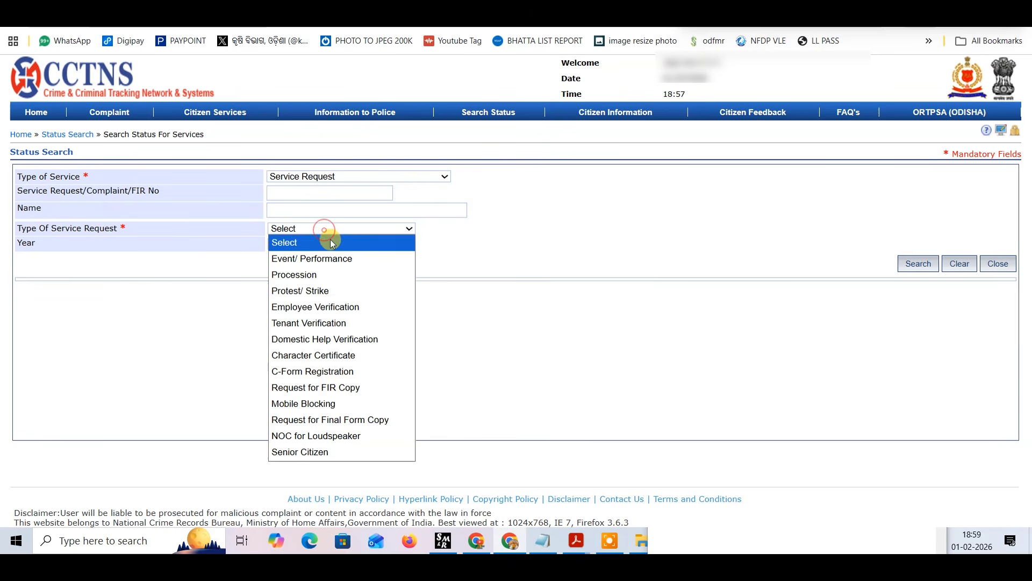
pyautogui.click(321, 356)
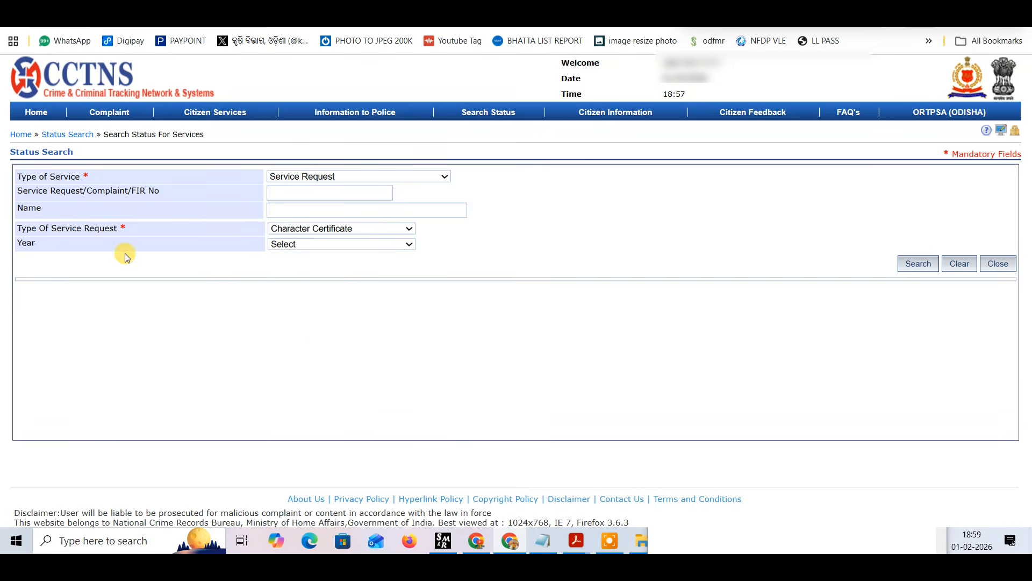
pyautogui.click(286, 244)
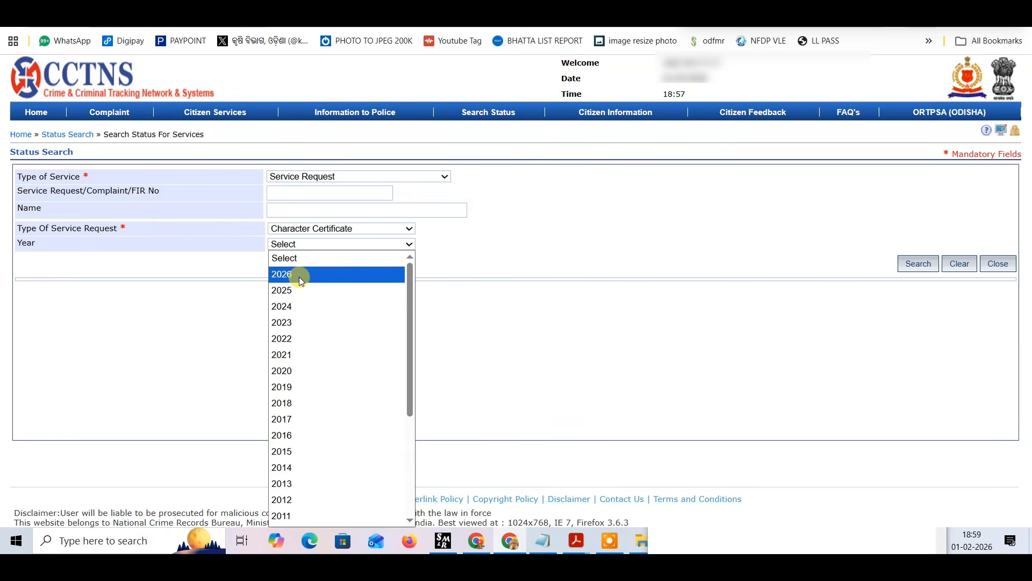
pyautogui.click(299, 276)
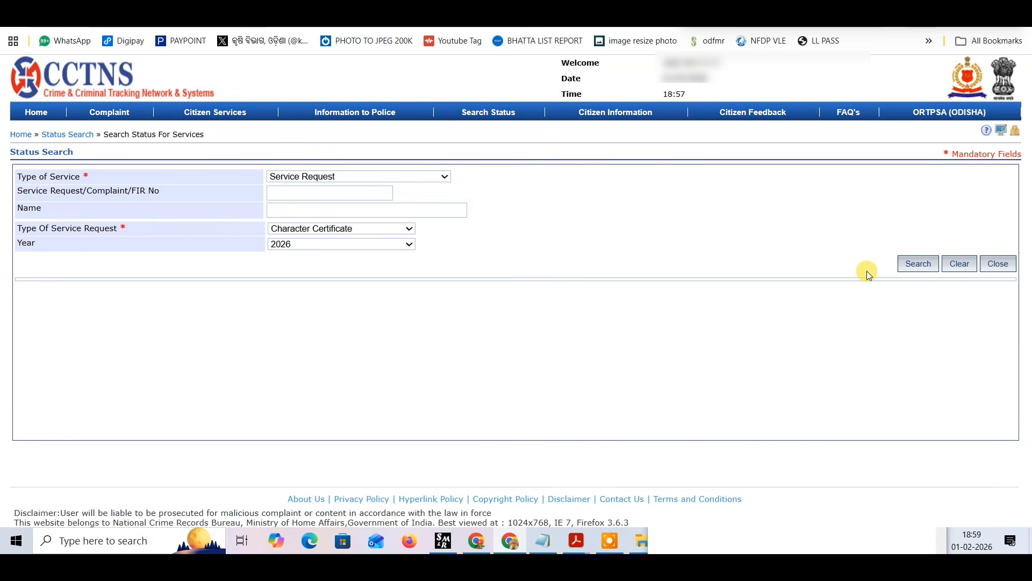
pyautogui.click(913, 264)
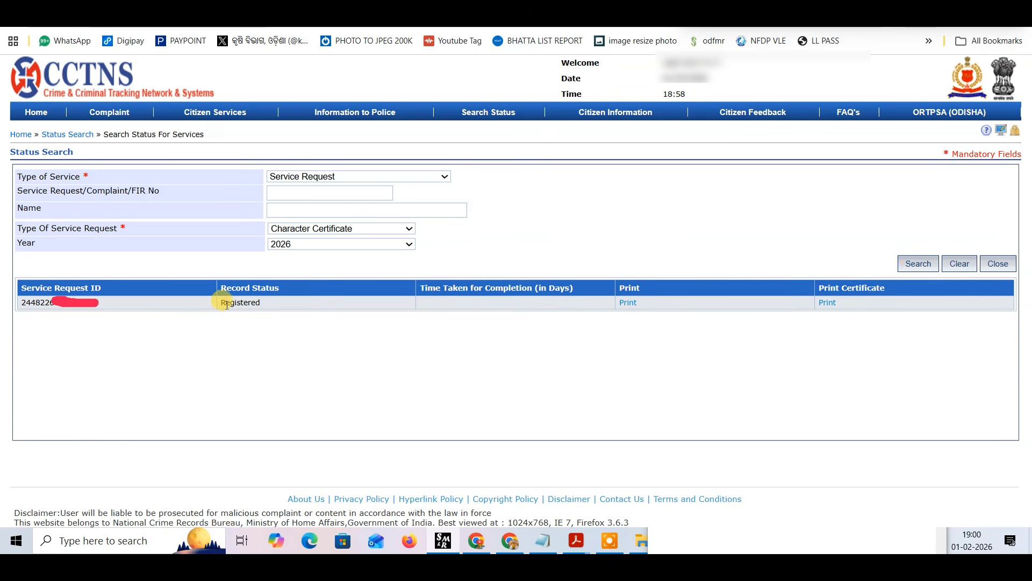
pyautogui.moveTo(213, 301); pyautogui.dragTo(272, 301)
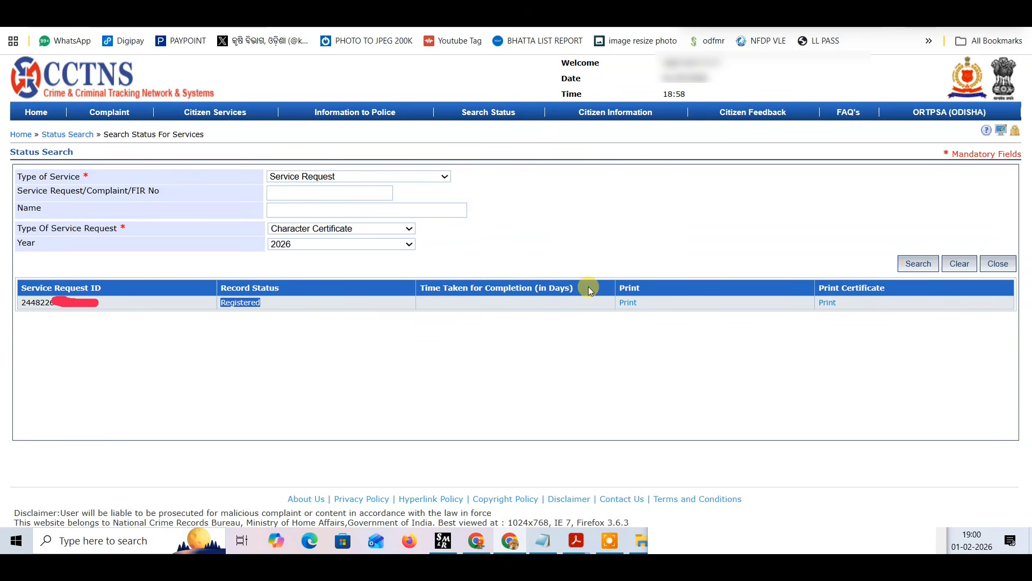
pyautogui.moveTo(636, 299); pyautogui.dragTo(641, 299)
pyautogui.moveTo(841, 301); pyautogui.dragTo(822, 287)
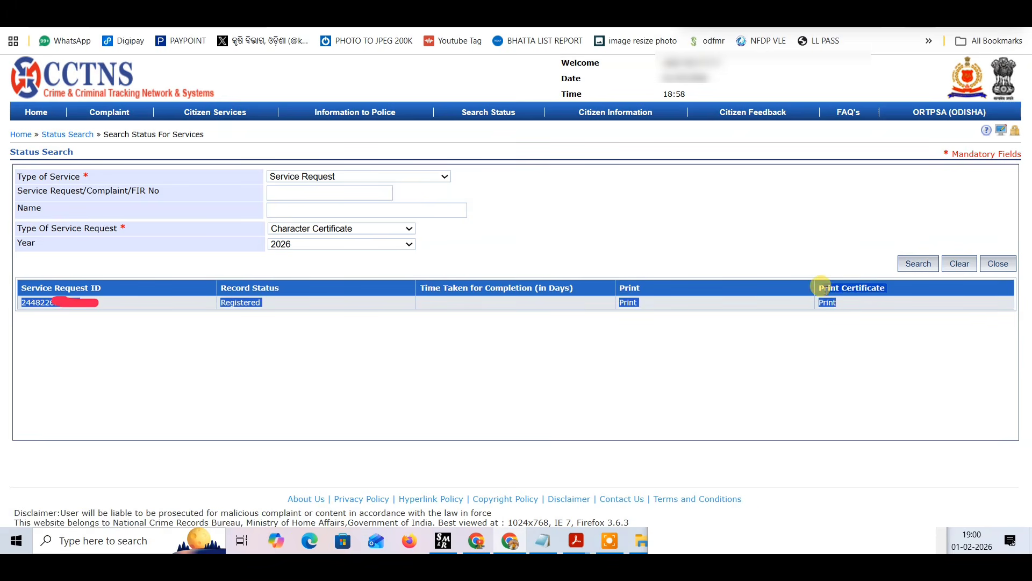
pyautogui.click(827, 288)
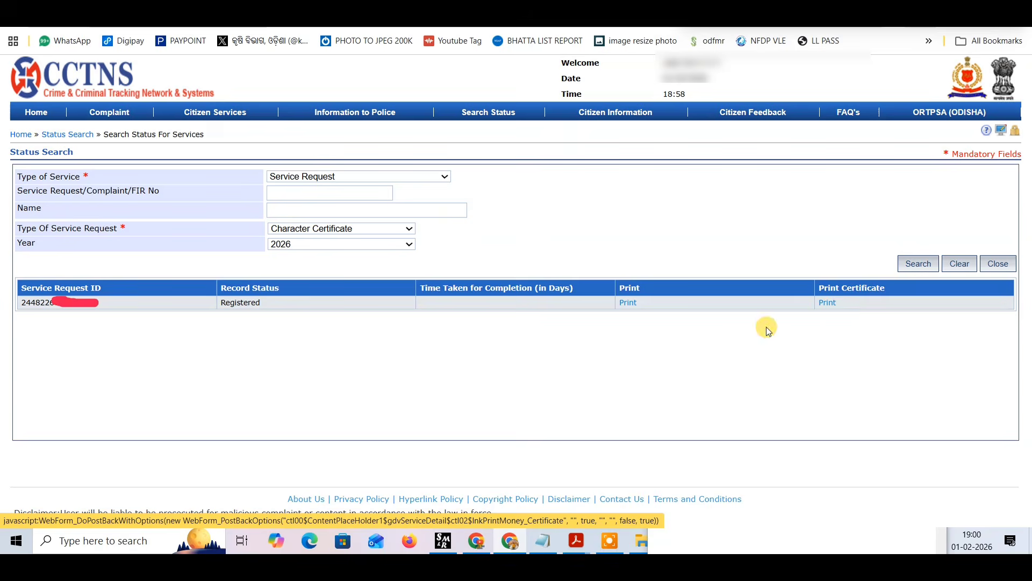
# Search the character certificate requests for 2025 and open the printable certificate of the second listed request.
pyautogui.click(286, 245)
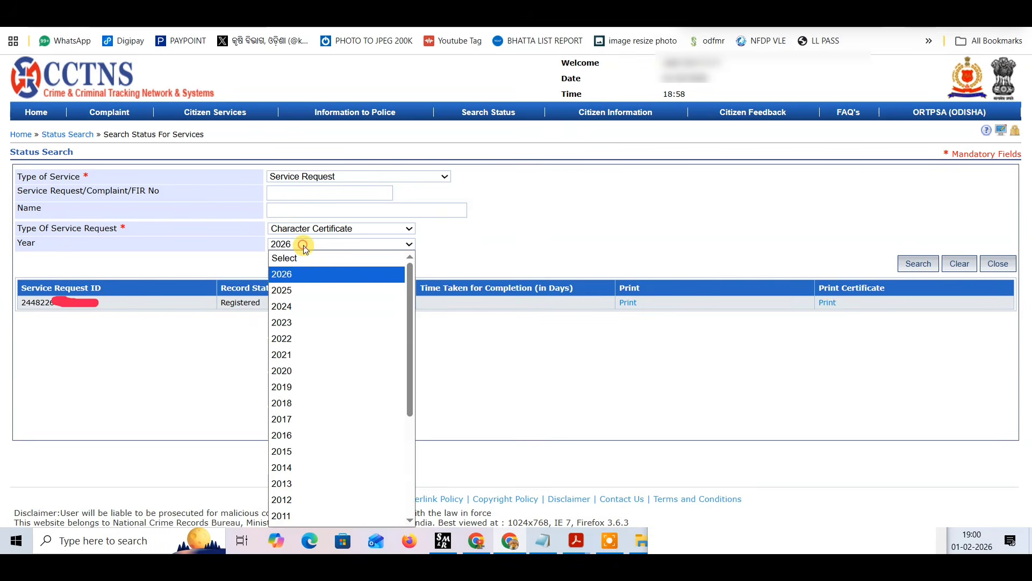
pyautogui.click(308, 286)
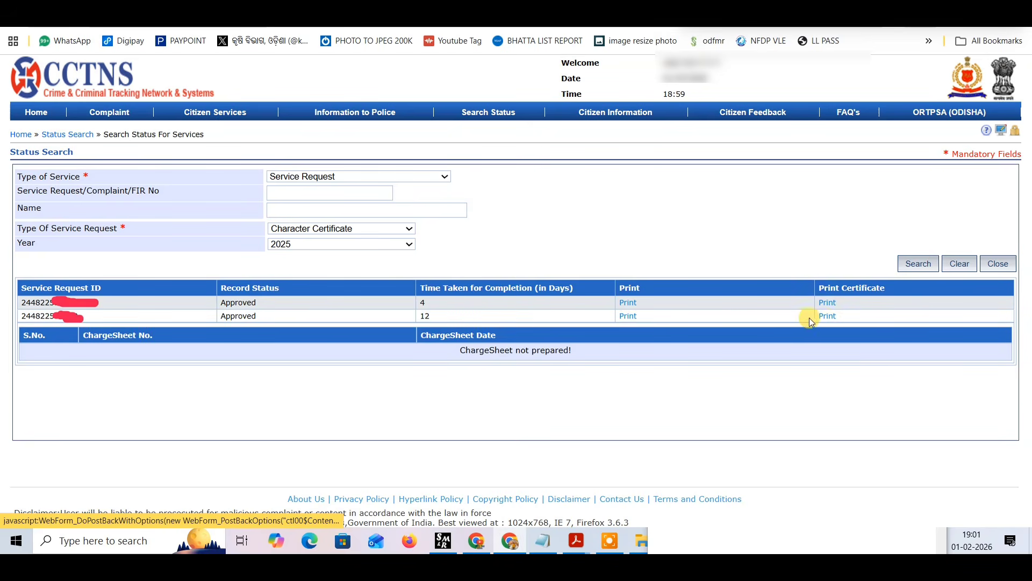
pyautogui.click(810, 319)
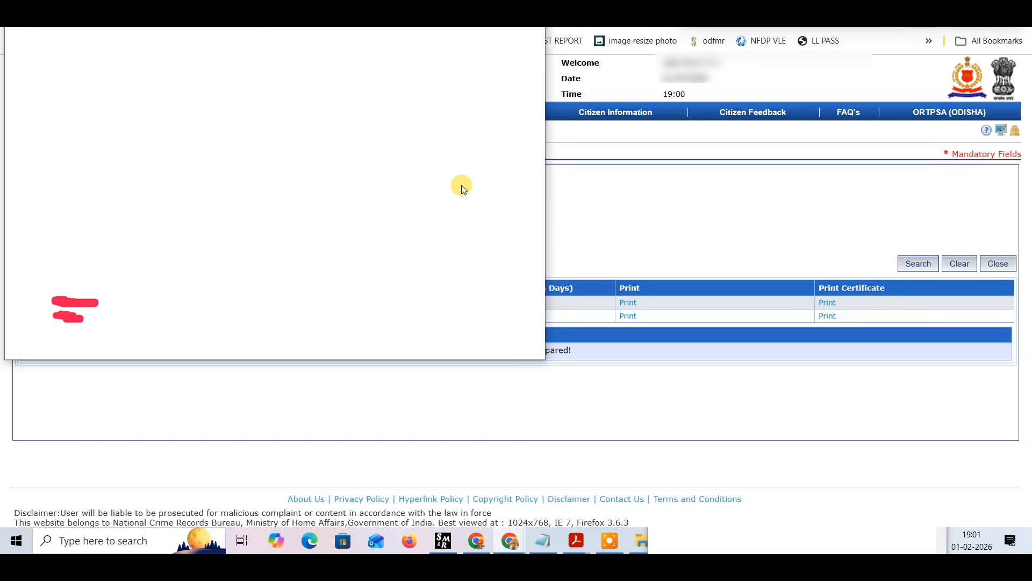